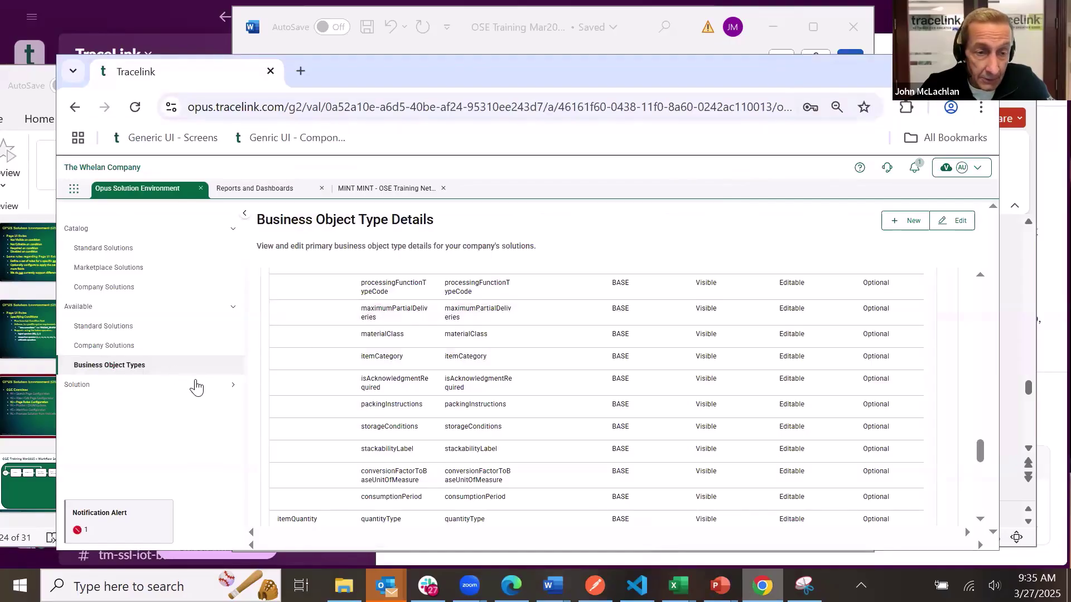
Open the Purchase Order Details view/edit page for editing and turn on its Not Visible on Condition page UI rule.
click(232, 388)
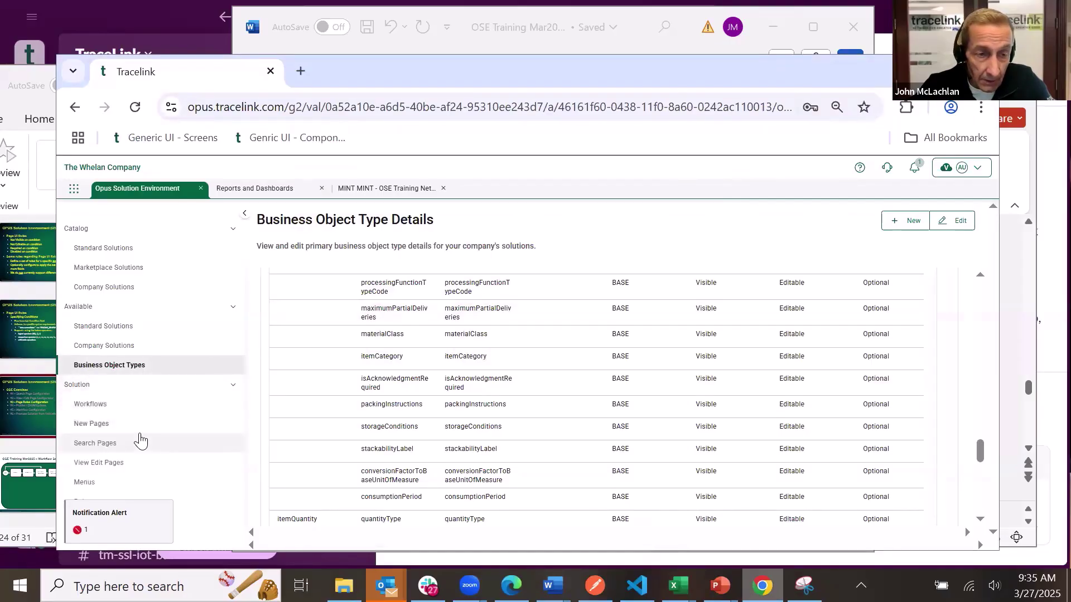
click(107, 463)
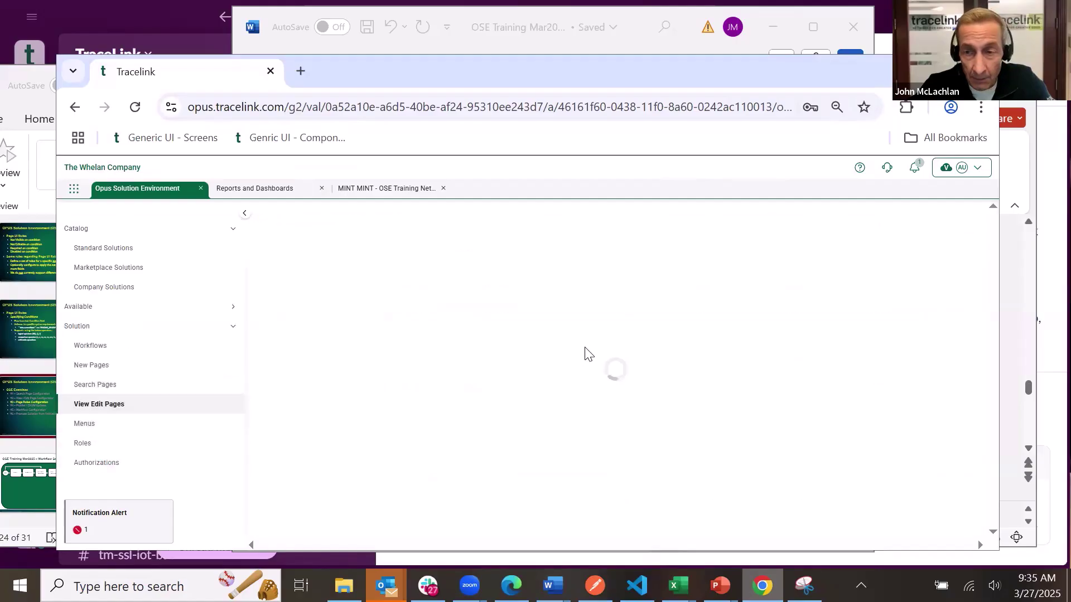
click(330, 301)
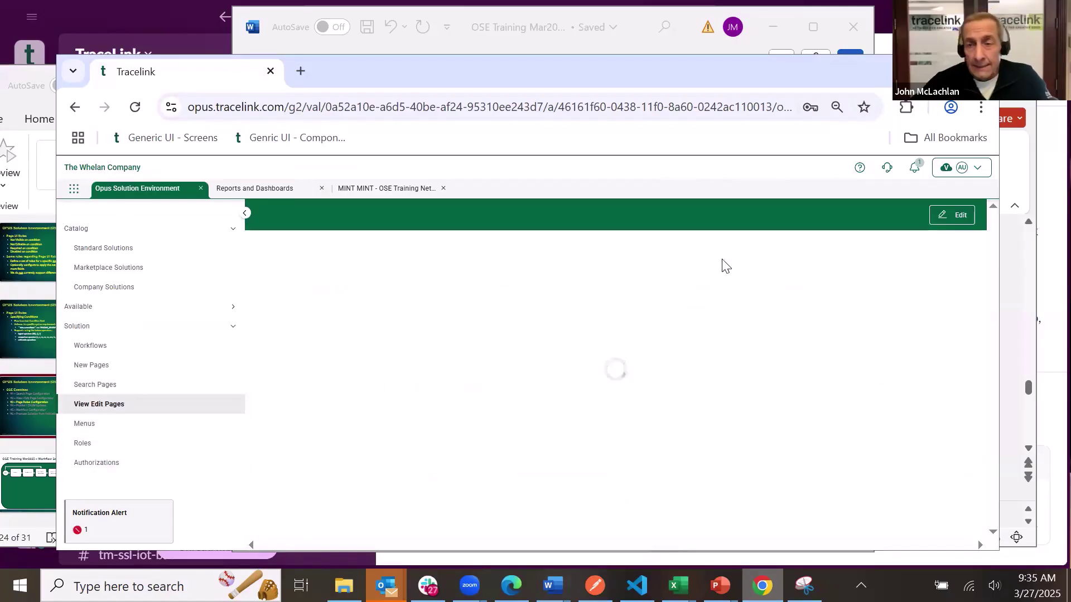
click(952, 219)
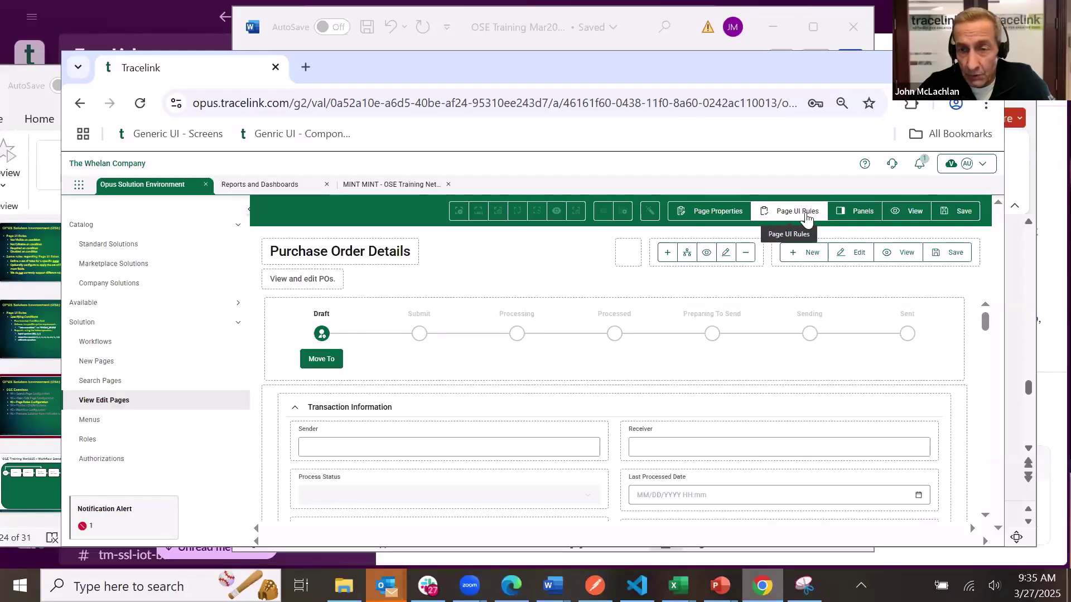
click(791, 218)
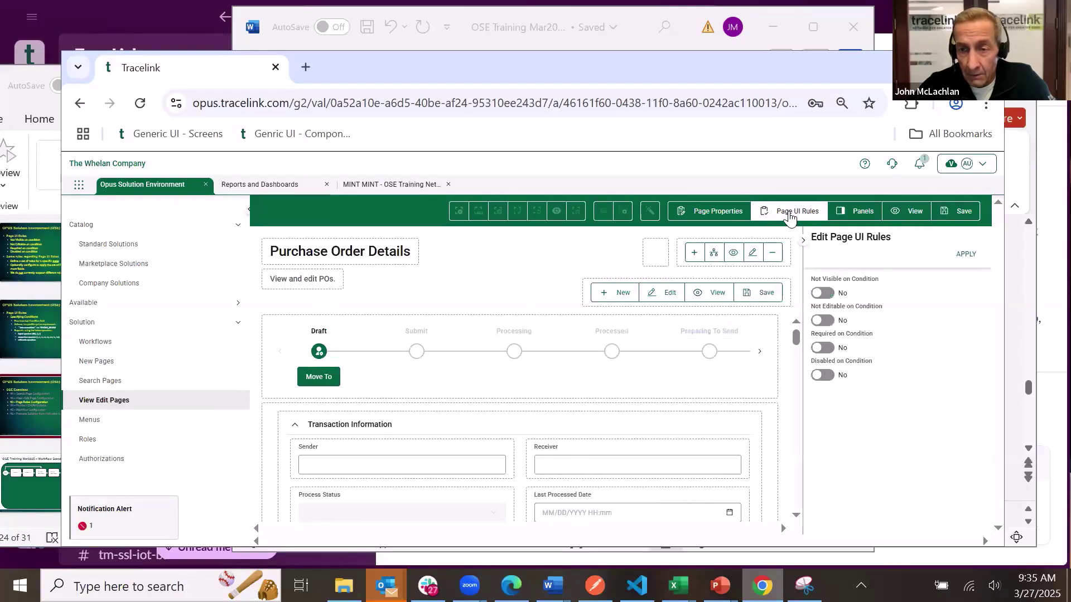
click(819, 293)
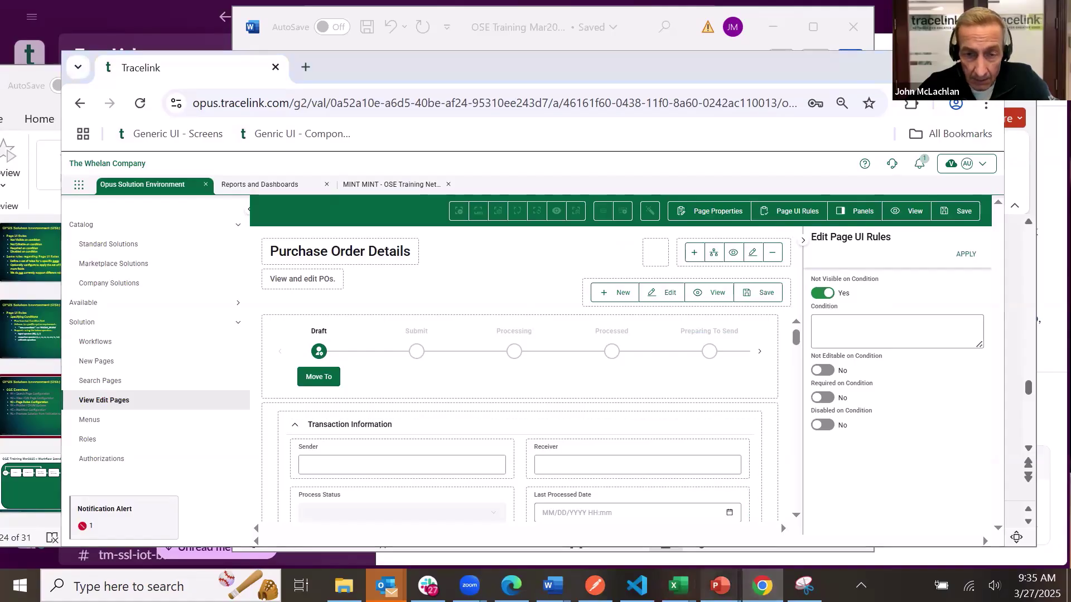
Switch to the OSE Gen 2 Introduction deck in PowerPoint and copy the sample condition from the Specifying Conditions slide.
mouse_move(719, 585)
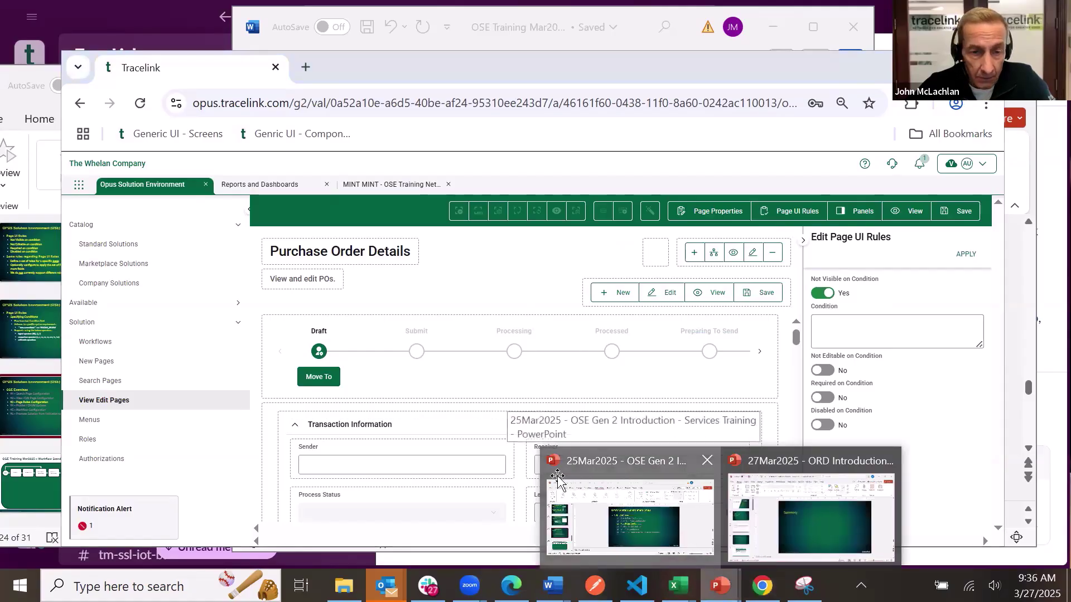
click(681, 539)
click(47, 338)
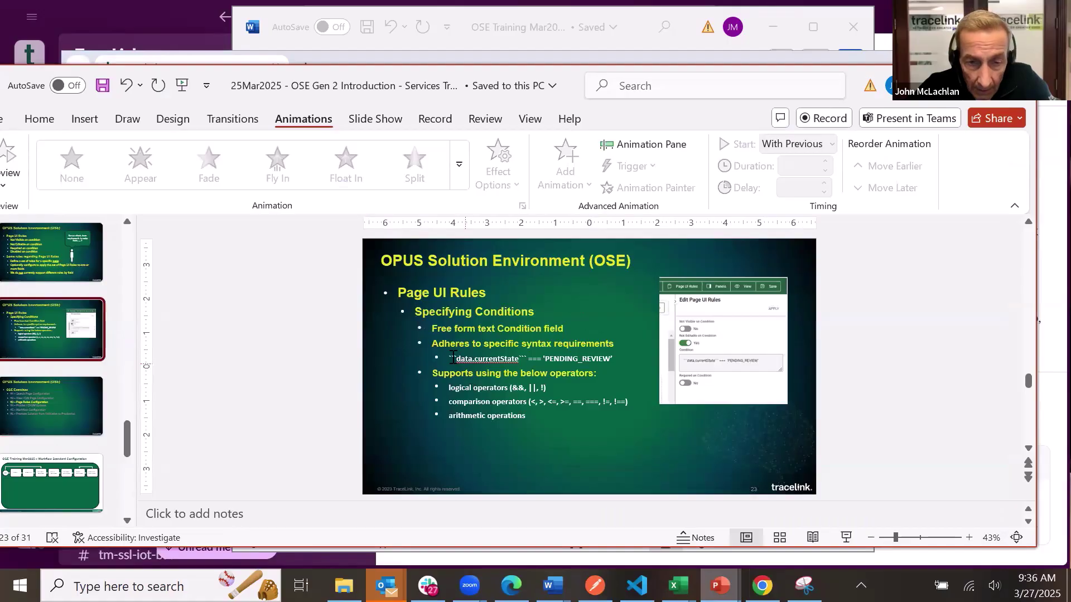
drag(452, 358, 615, 363)
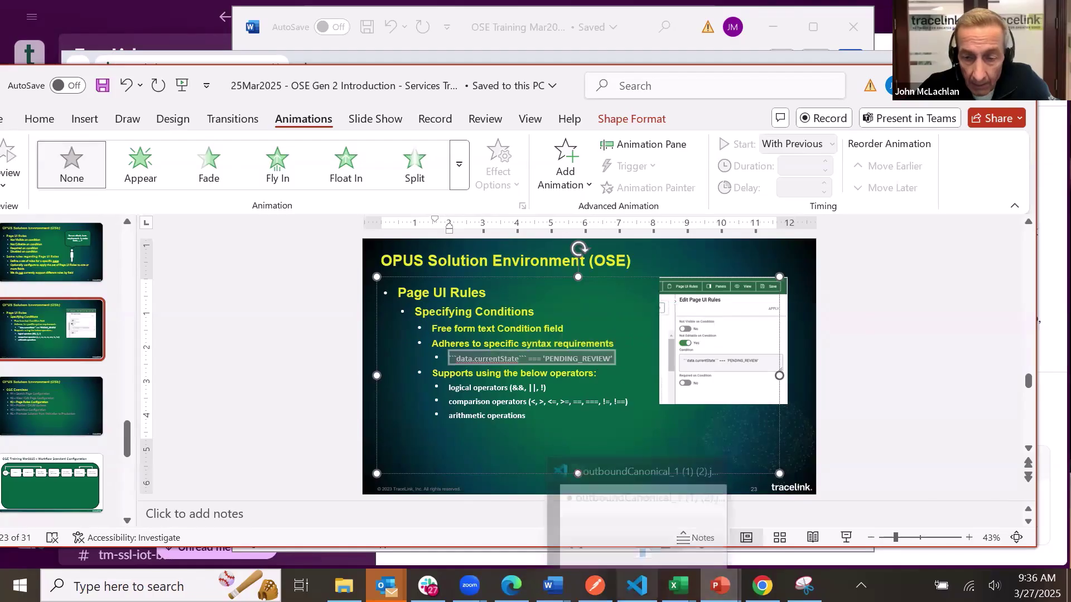
Back in TraceLink, set the Not Visible condition to ```data.currentState``` === 'DRAFT' and apply the page UI rules.
click(763, 586)
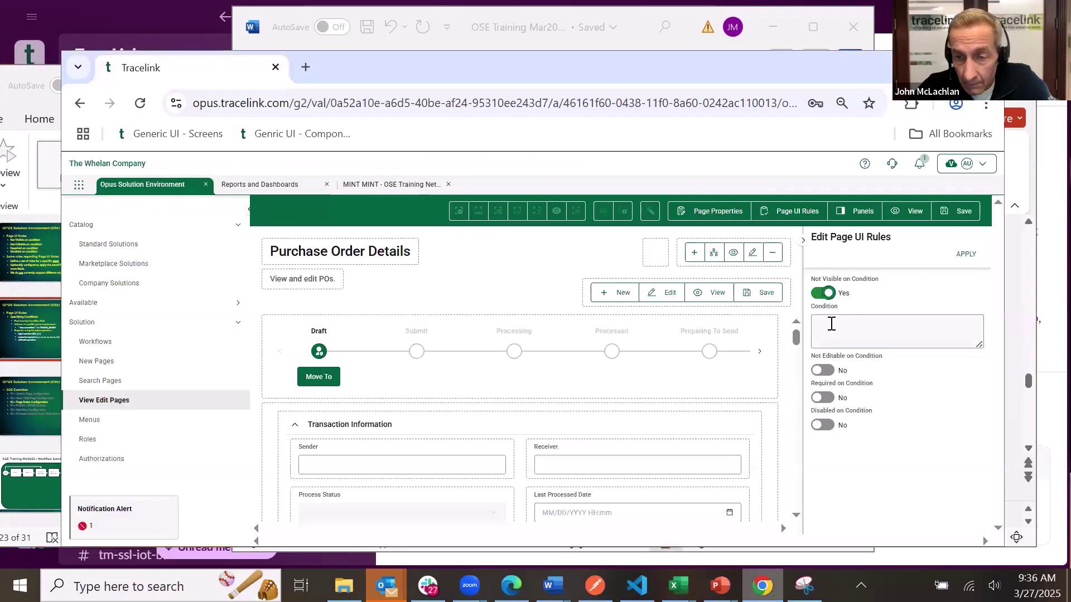
click(826, 329)
text(```data.currentState``` === 'PENDING_REVIEW')
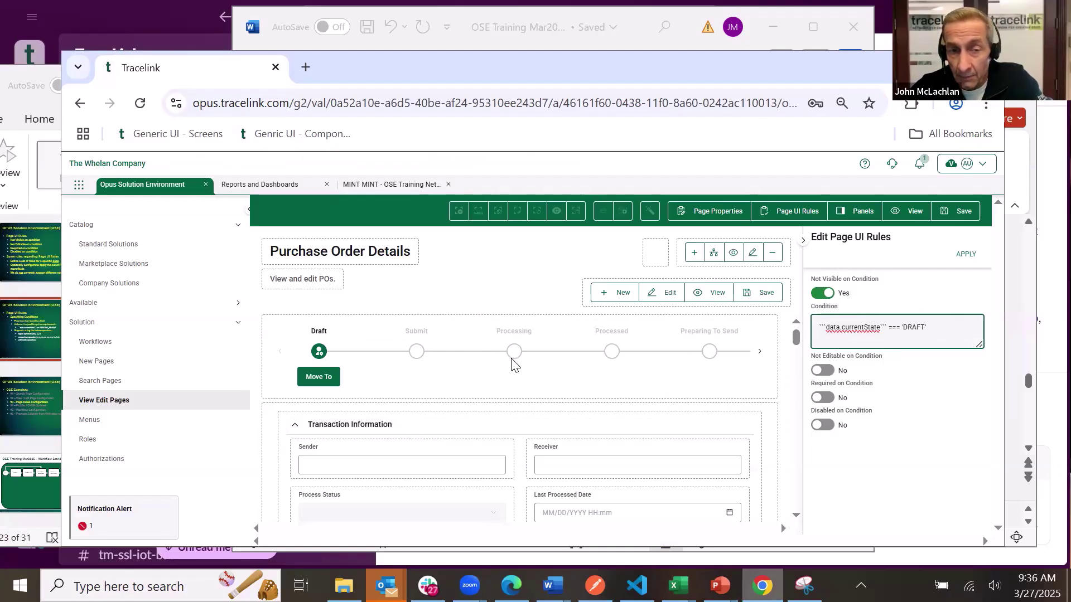
click(966, 255)
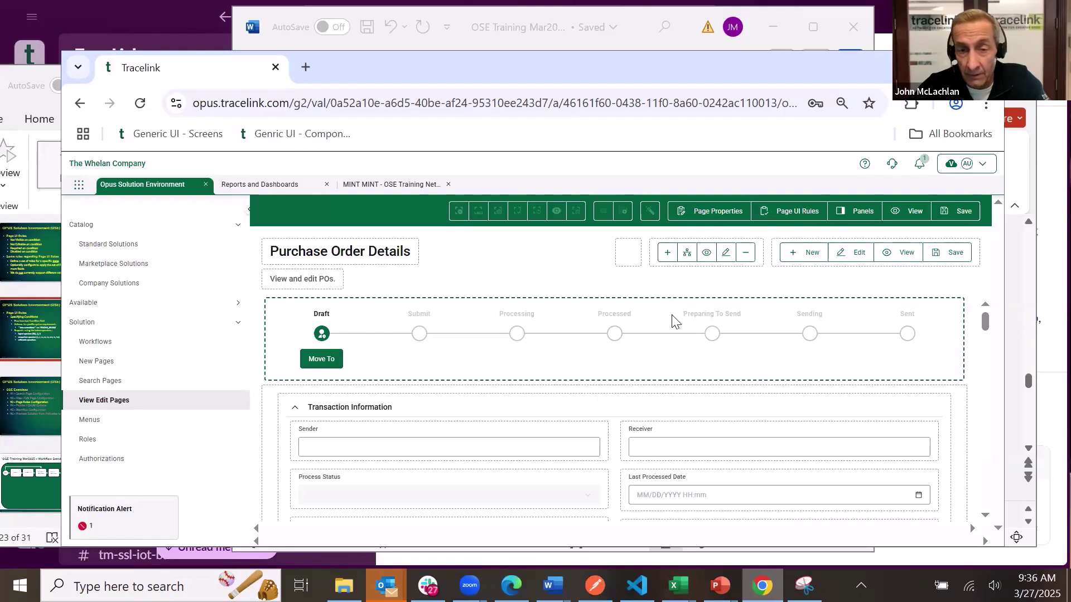
Configure the Transaction Identifier Type field to use the Page UI Rules option and apply it.
scroll(585, 342, down, 1)
scroll(583, 343, down, 2)
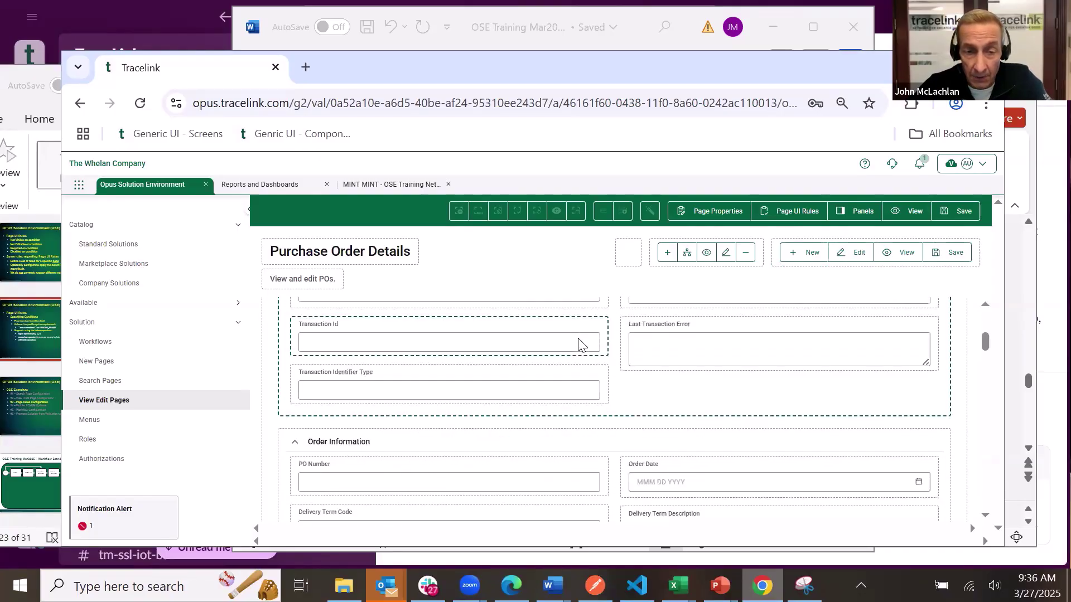
scroll(579, 345, up, 1)
scroll(576, 346, down, 1)
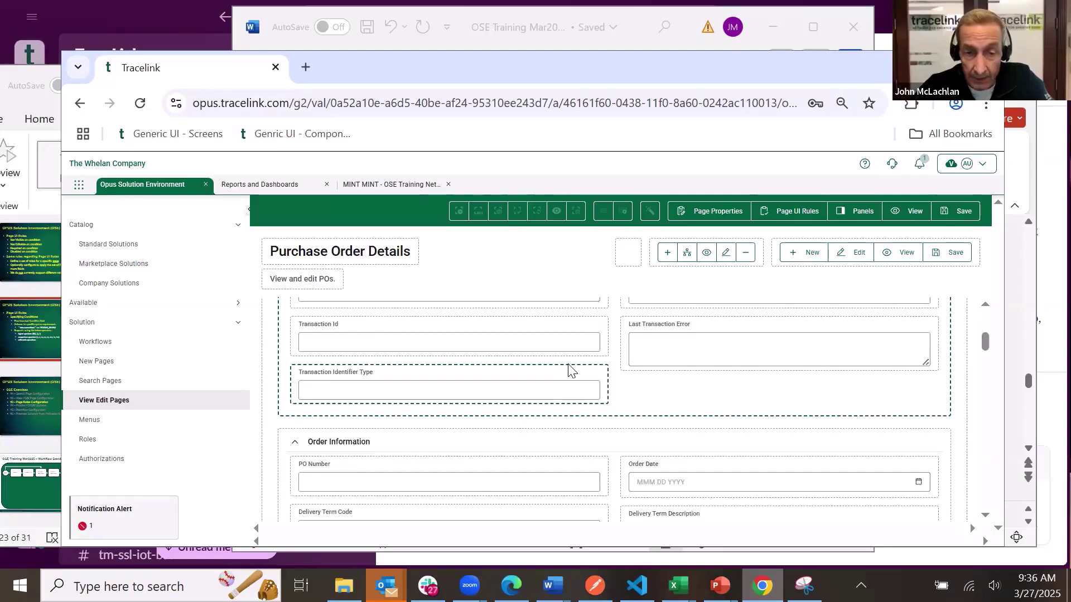
click(570, 370)
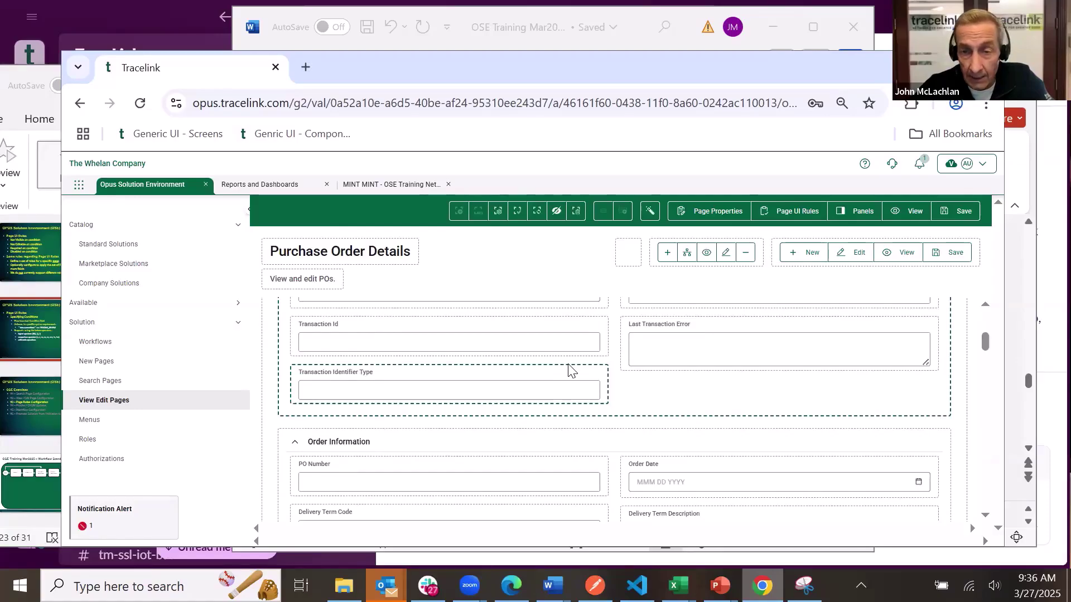
click(518, 217)
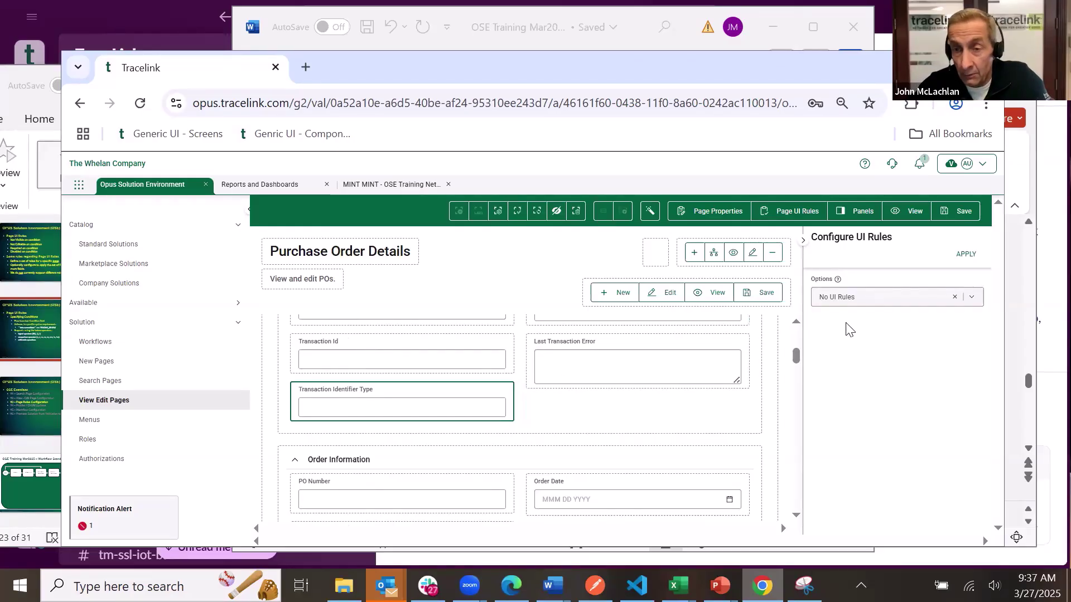
click(972, 299)
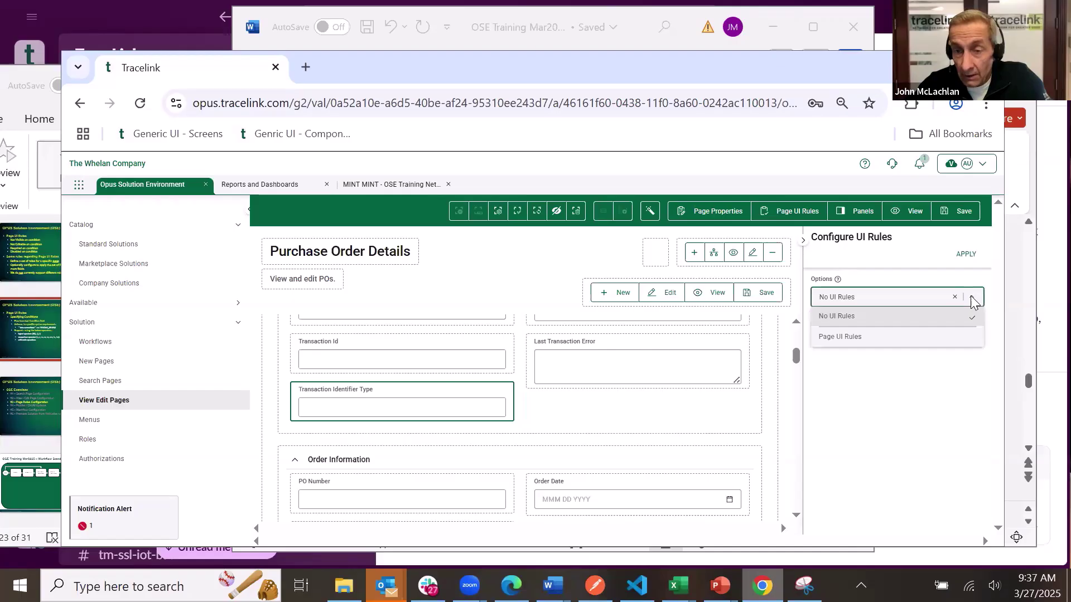
click(848, 345)
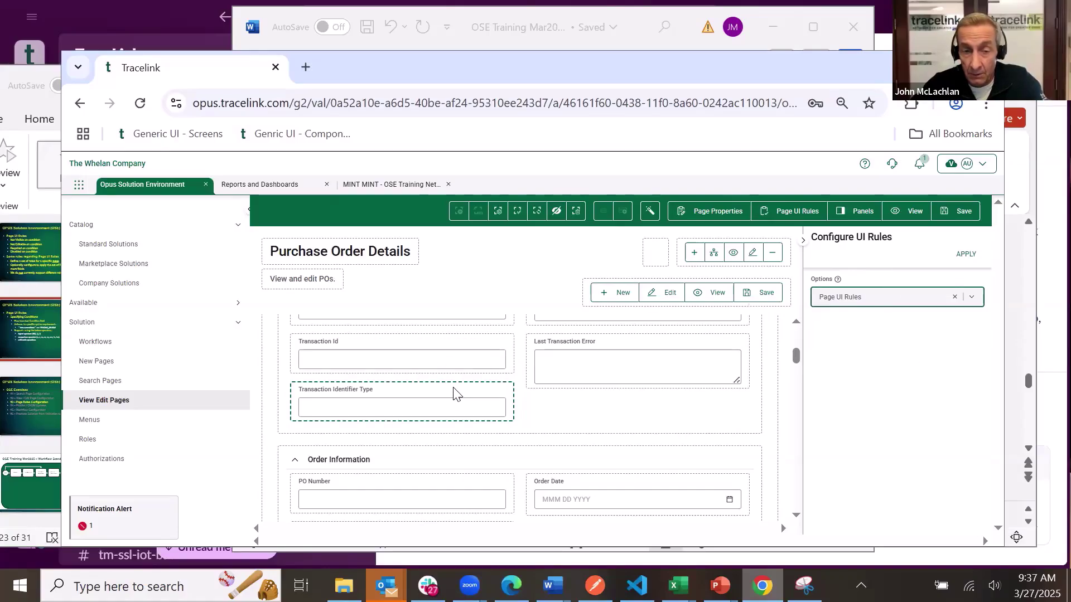
click(966, 256)
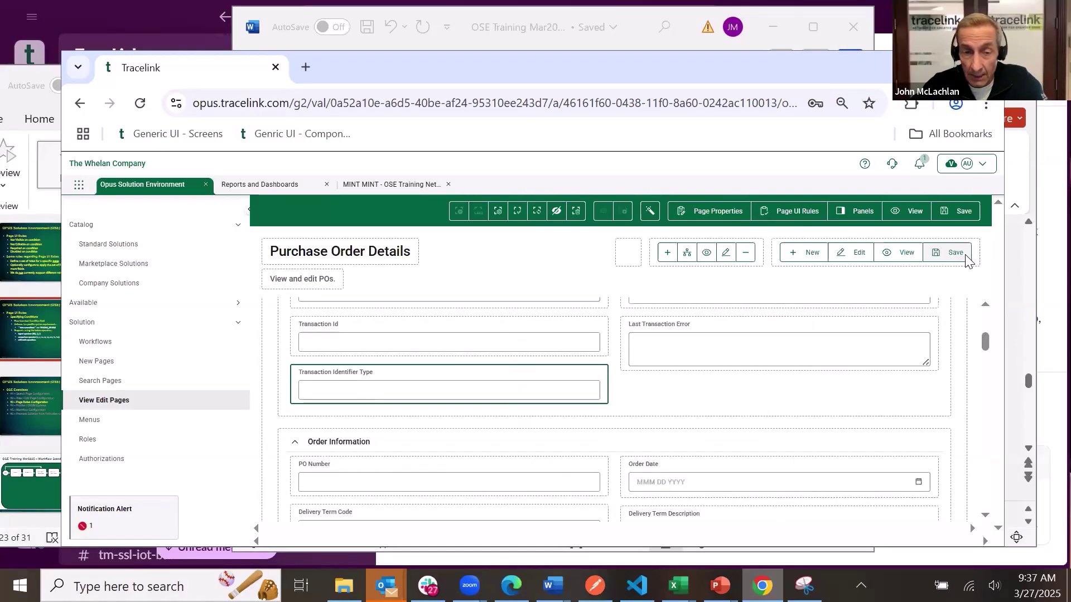
Save the Purchase Order Details page and reopen it for editing to review its fields.
click(960, 217)
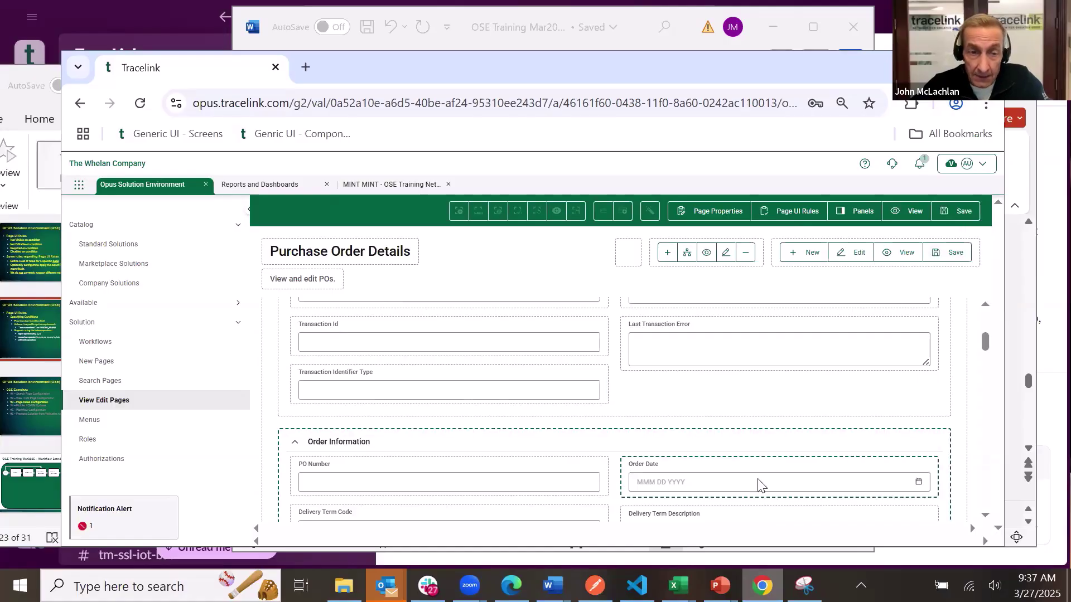
click(956, 210)
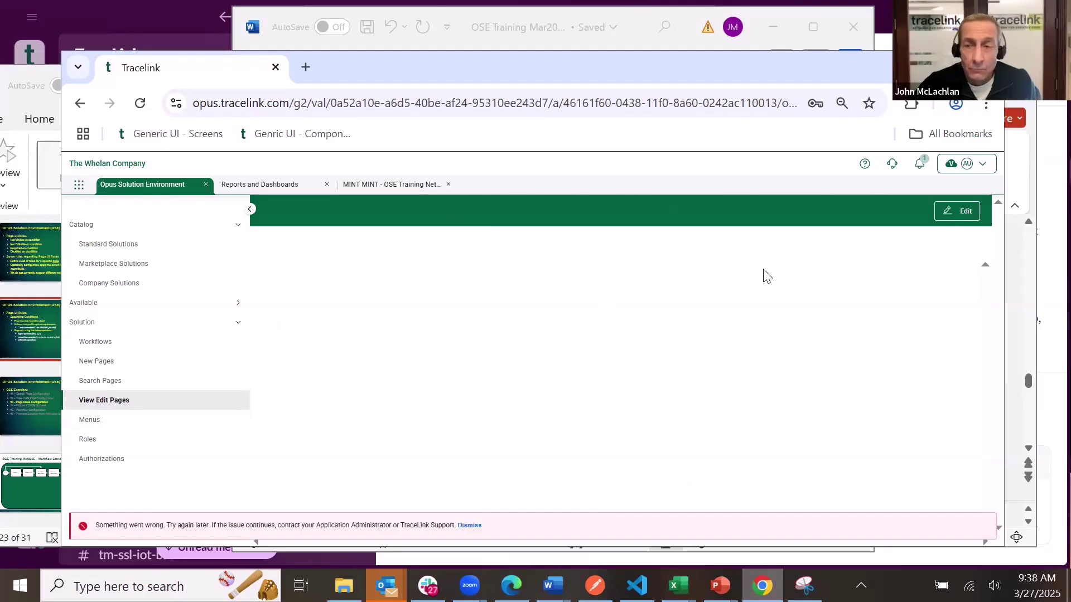
click(952, 214)
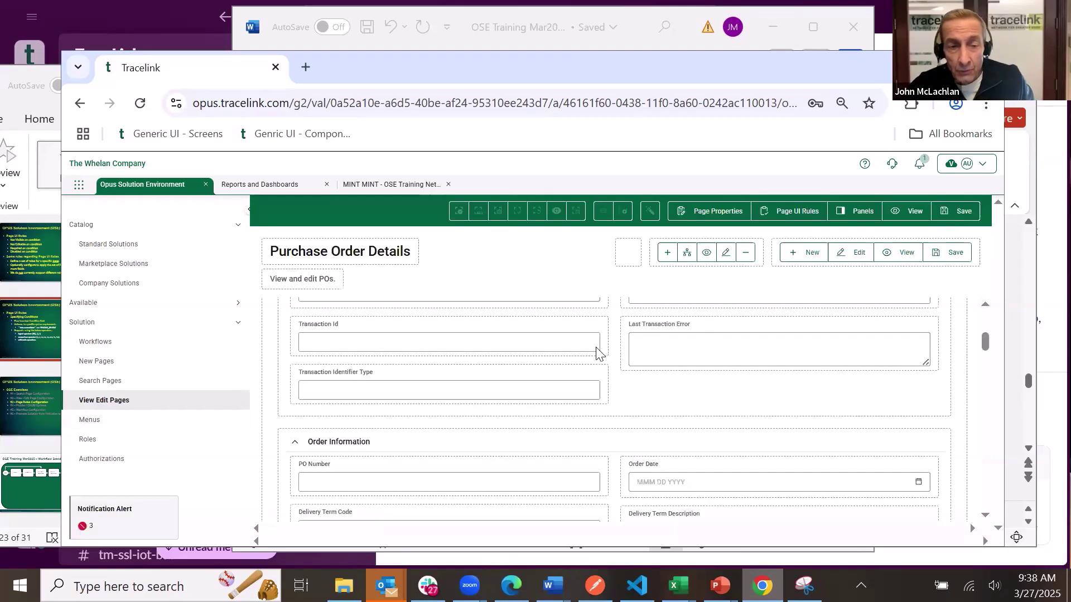
scroll(600, 356, up, 3)
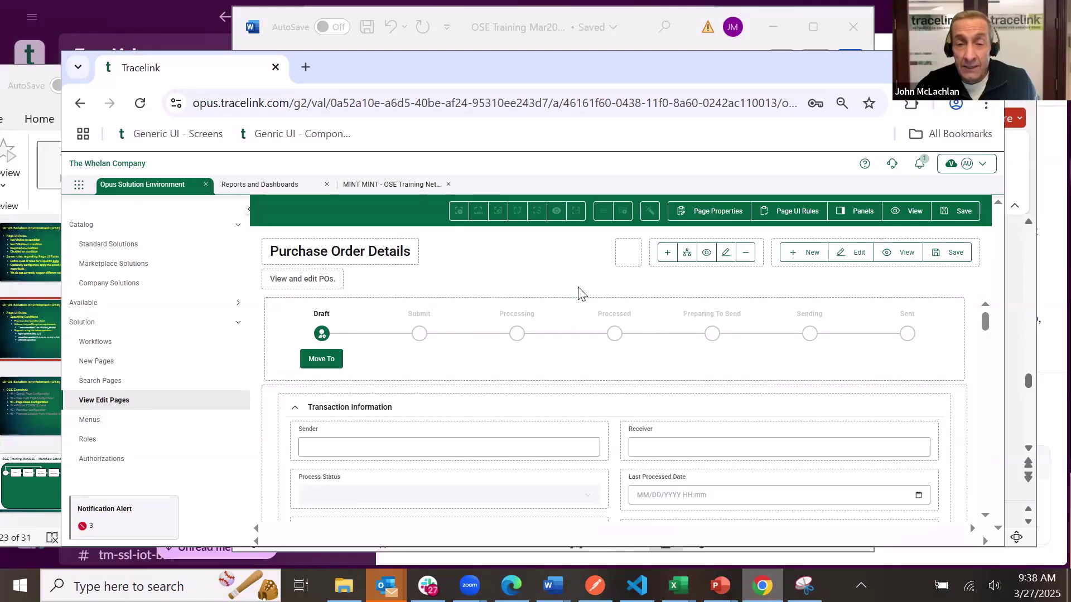
scroll(489, 365, down, 3)
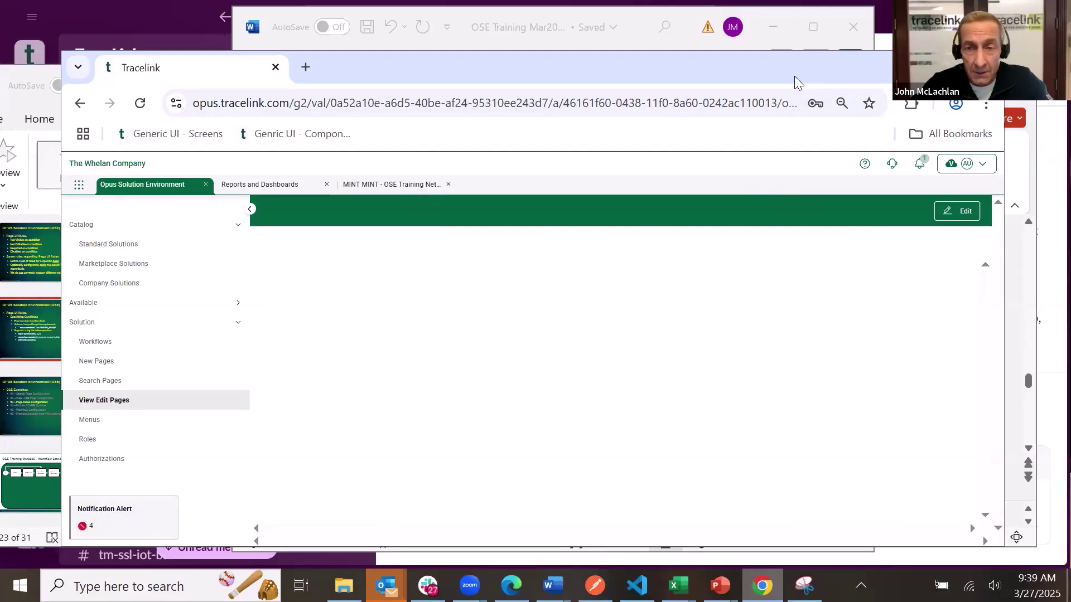
Switch to the PowerPoint training deck and present the Workflow Standard Configuration slide.
click(48, 69)
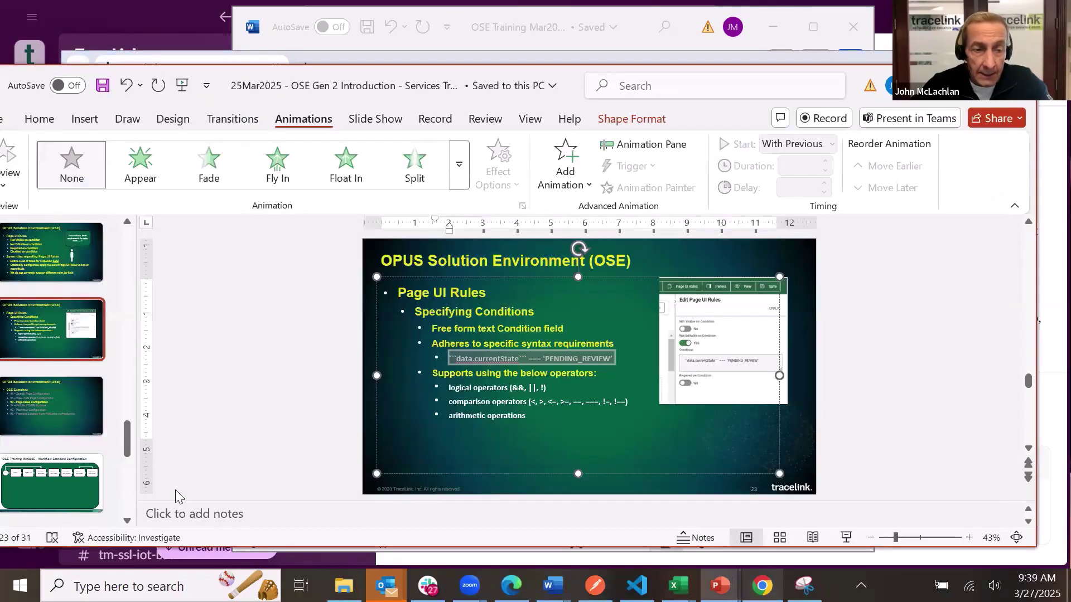
click(62, 493)
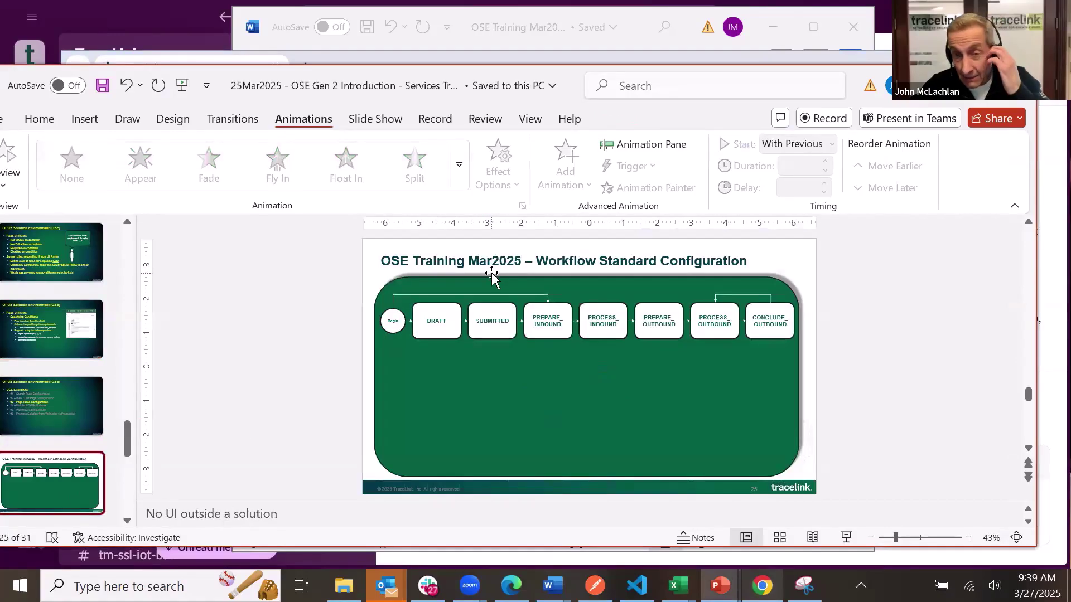
click(846, 538)
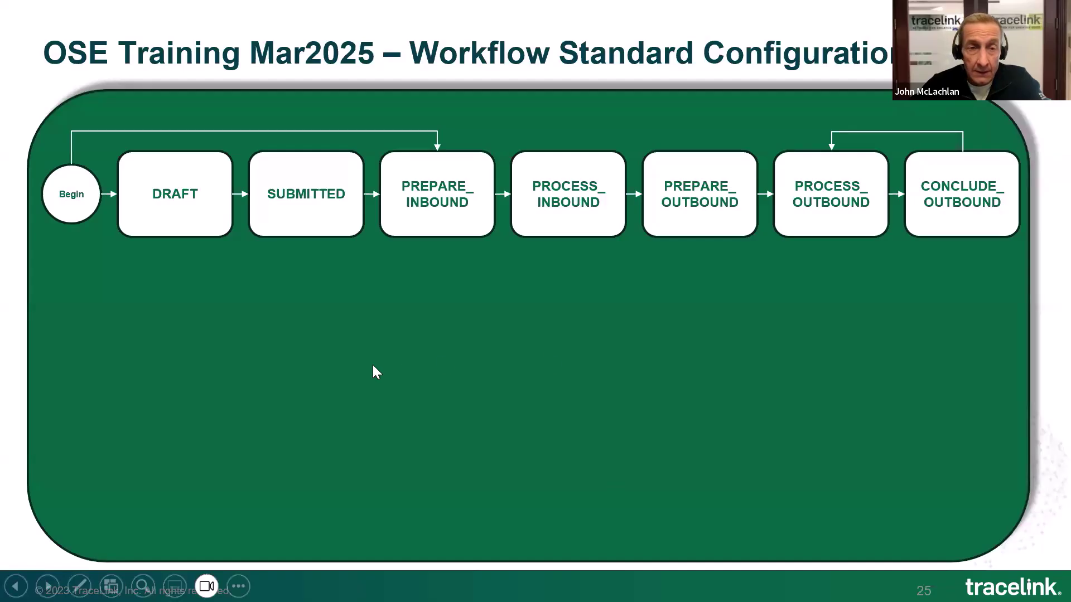
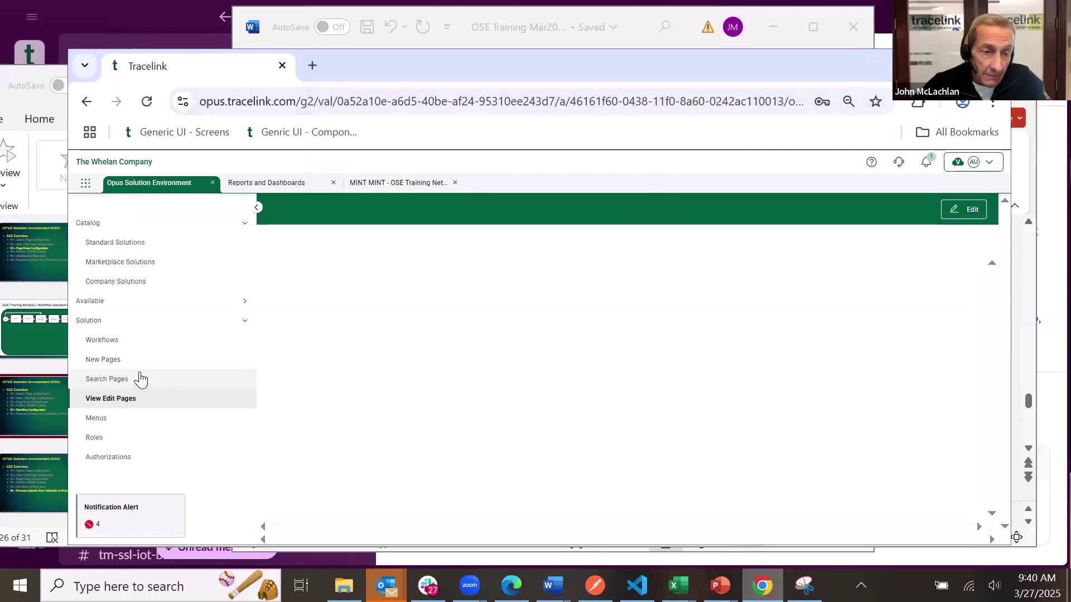
In TraceLink, open the solution's workflow list and clear its Business Object Type filter.
click(109, 347)
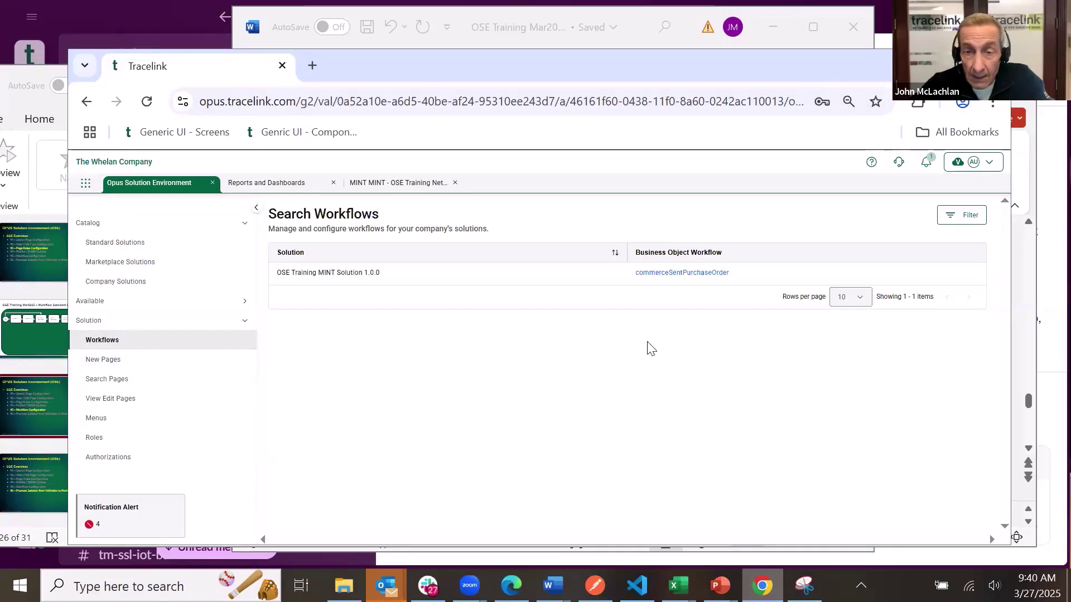
click(970, 216)
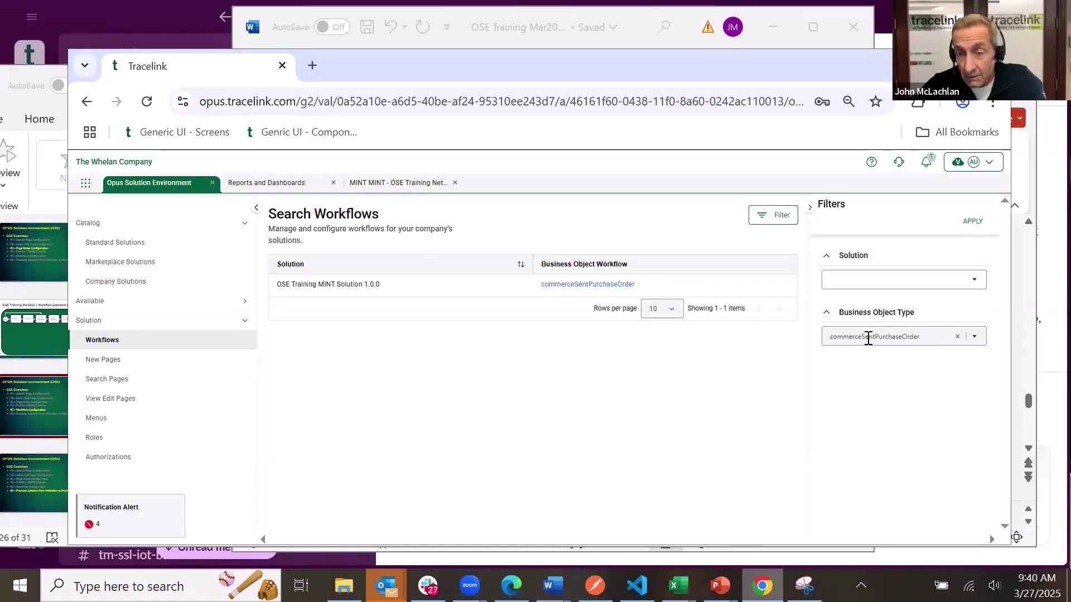
click(958, 338)
click(971, 222)
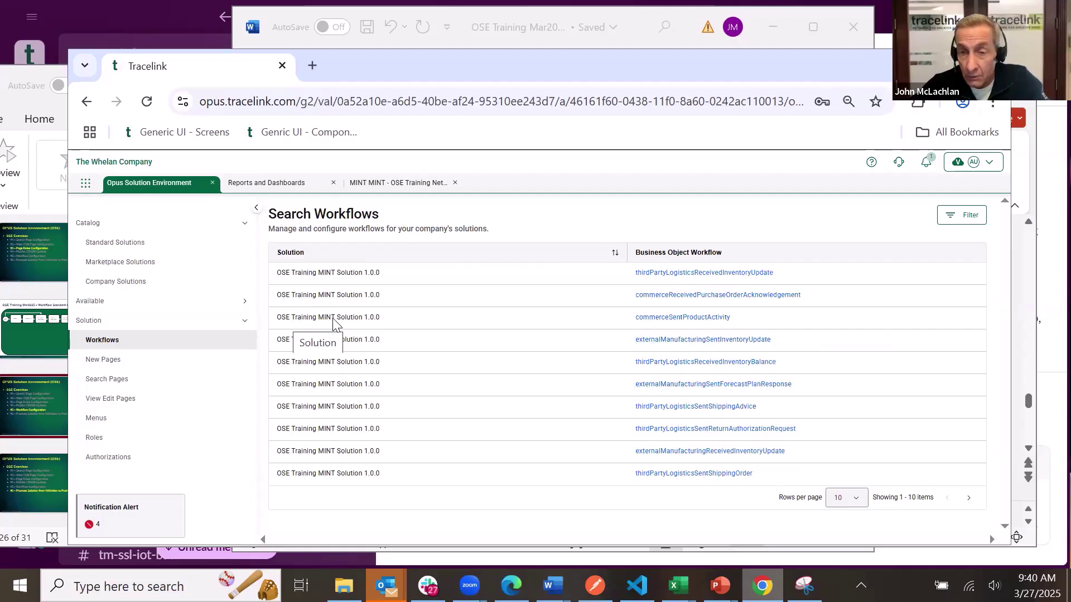
Filter the workflow list by the business object type commerceSentPurchaseOrder.
click(957, 217)
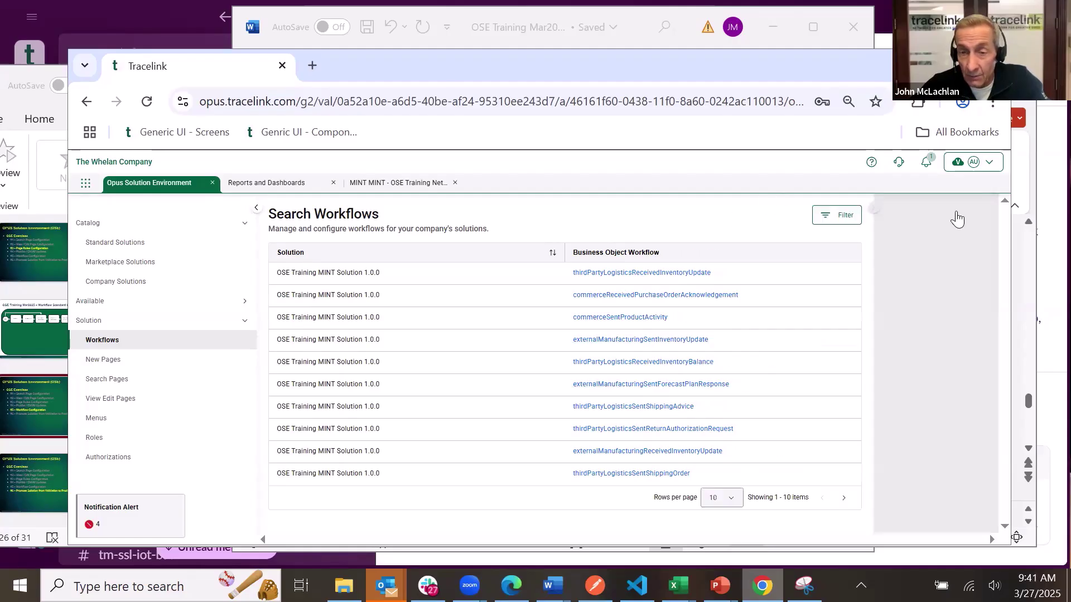
click(883, 342)
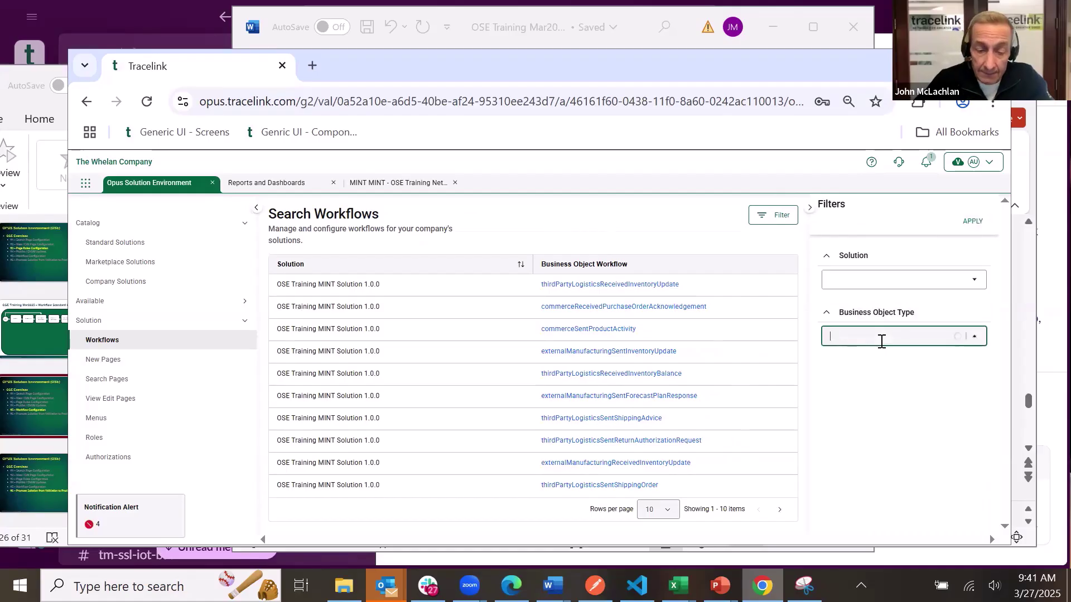
text(commerce)
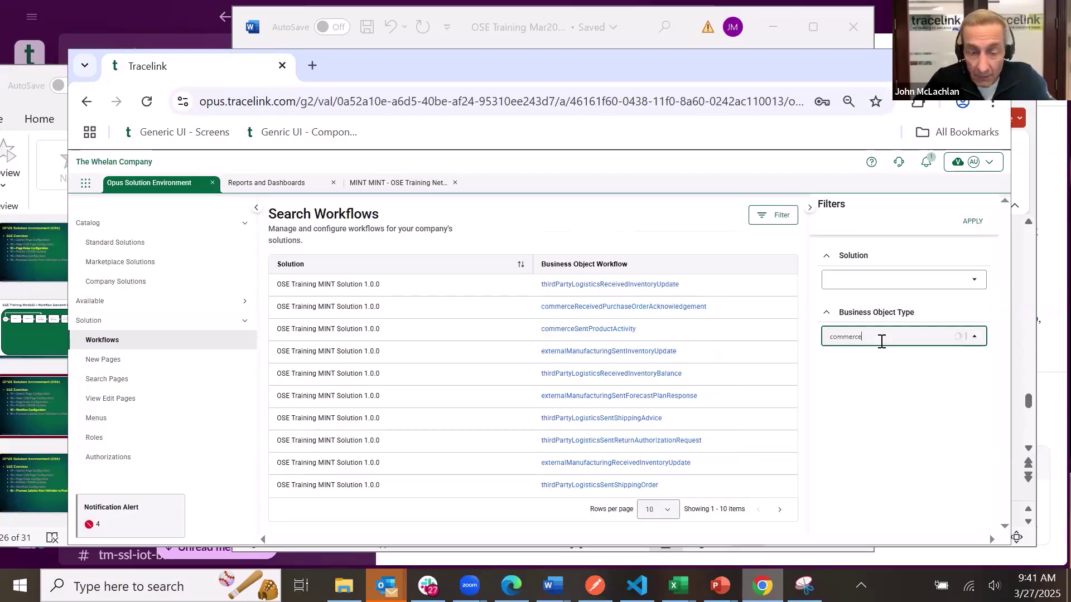
text(Se)
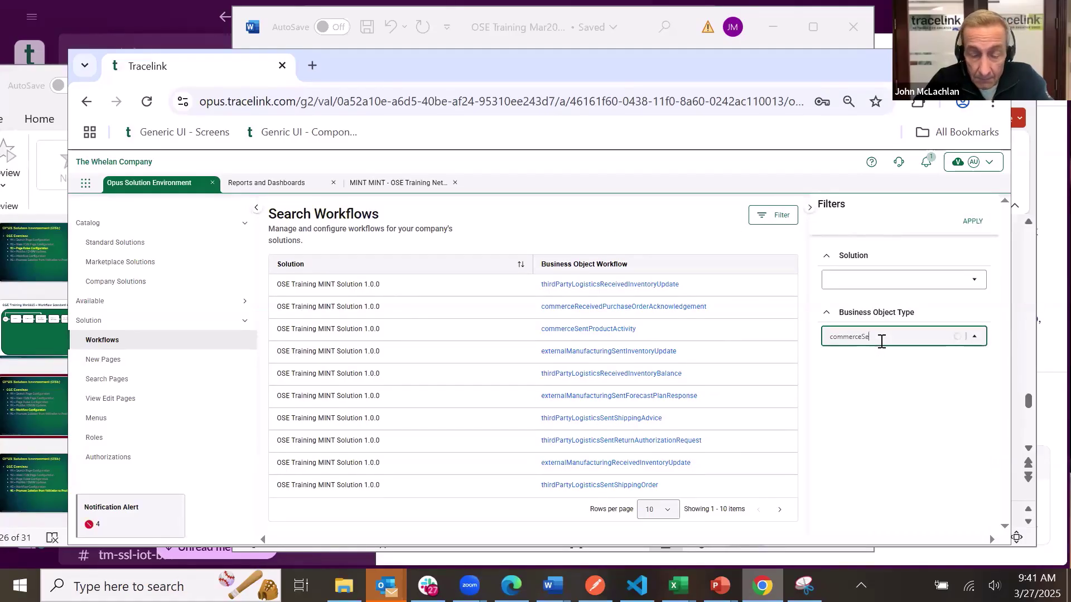
text(ntP)
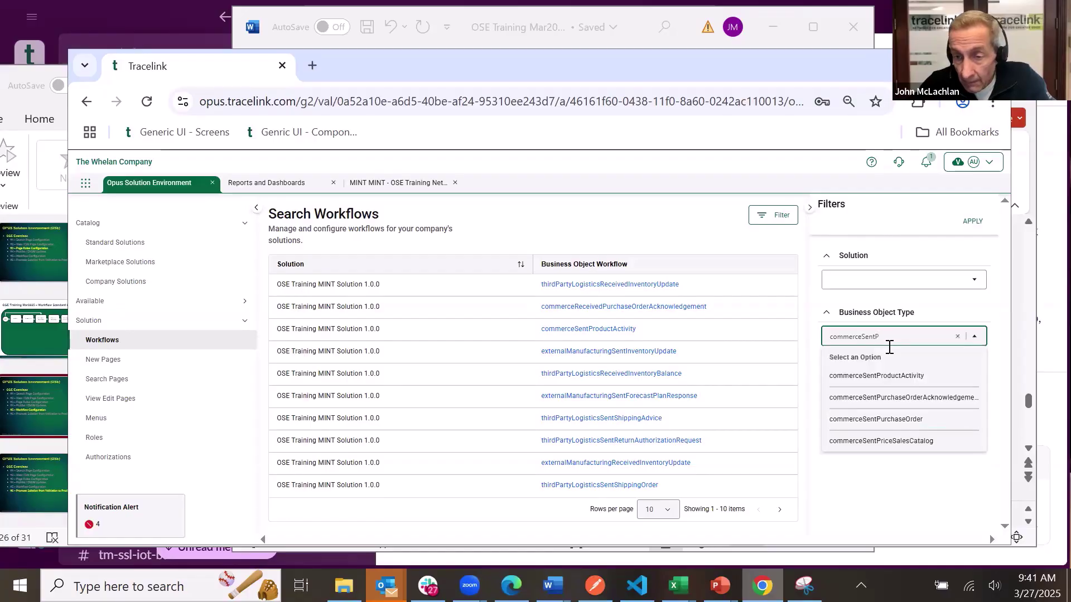
click(917, 419)
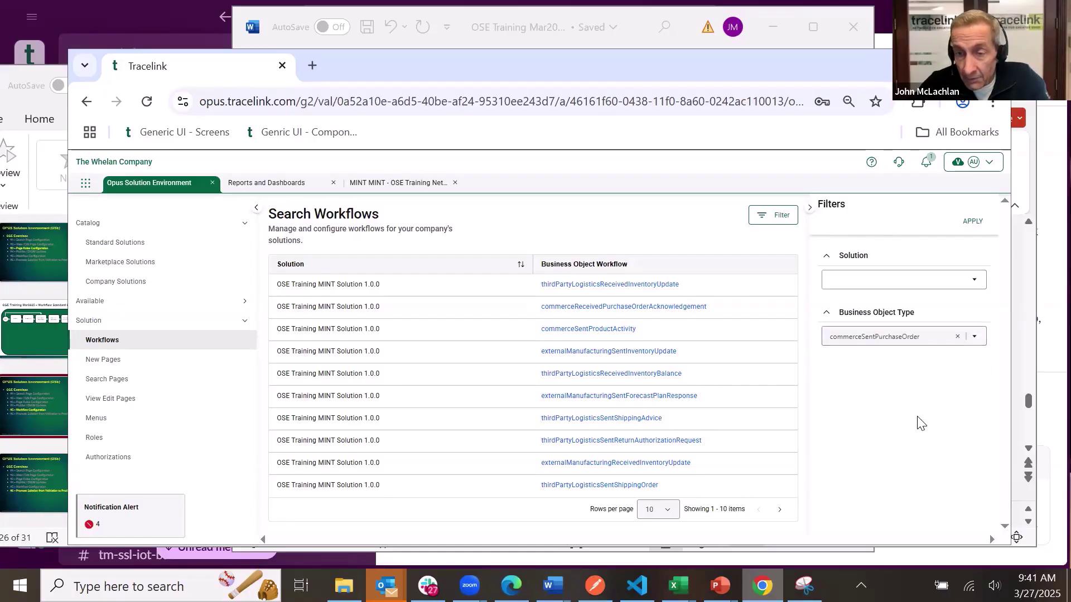
click(972, 222)
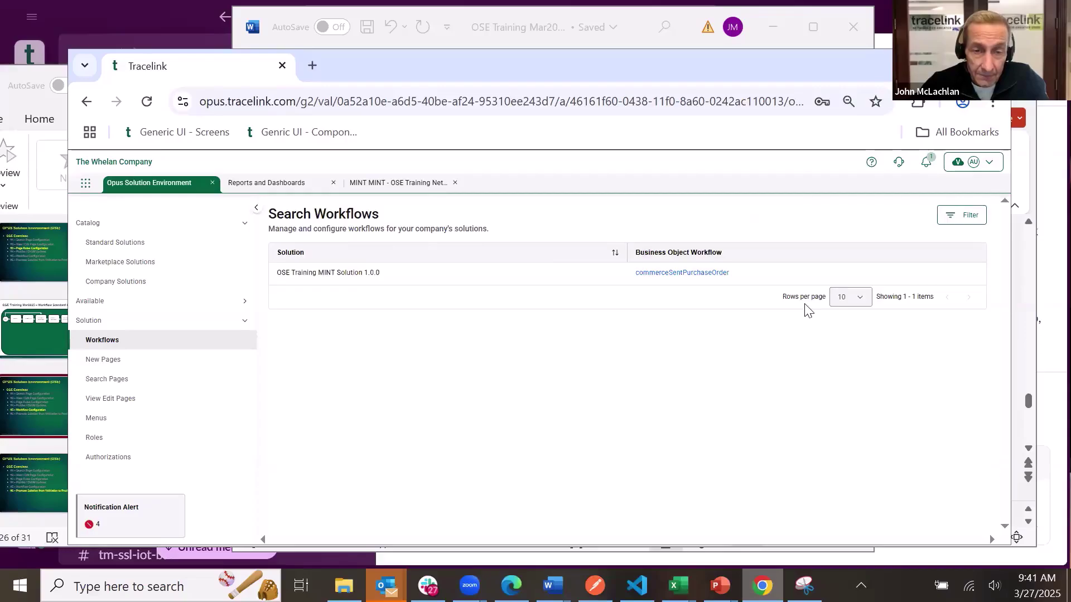
Open the commerceSentPurchaseOrder workflow for editing and review its workflow states and transitions.
click(692, 277)
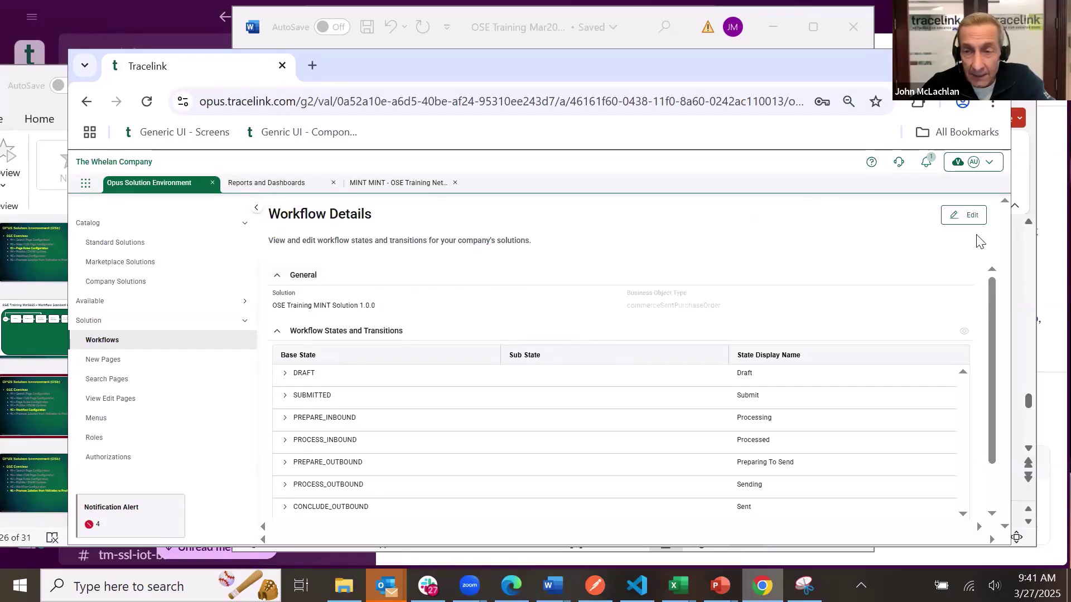
click(971, 219)
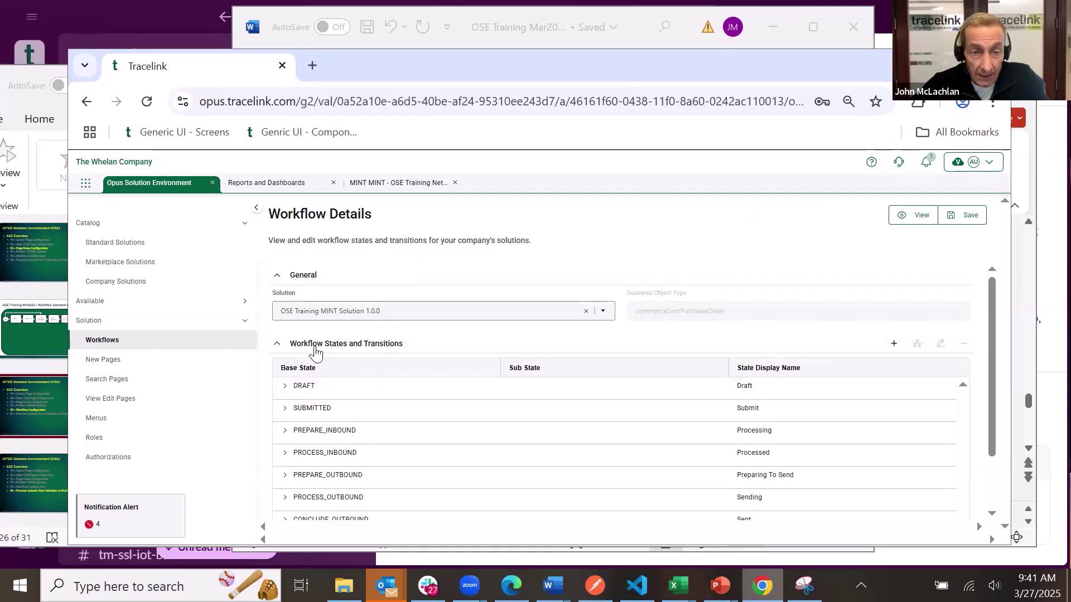
scroll(410, 400, down, 1)
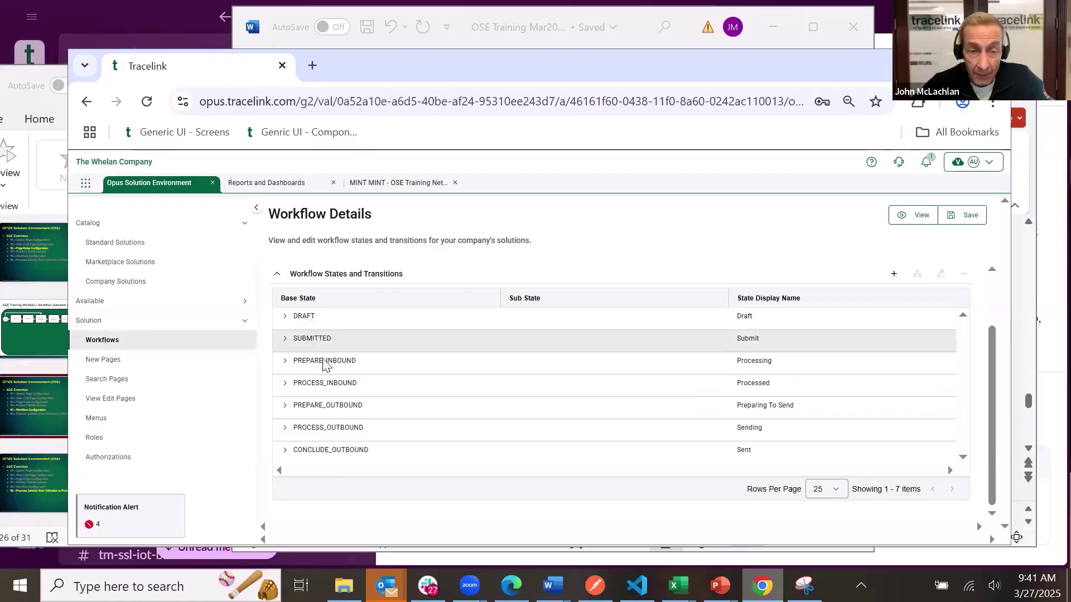
Show the Workflow Standard Configuration slide in the PowerPoint deck and return to the workflow in TraceLink.
click(50, 335)
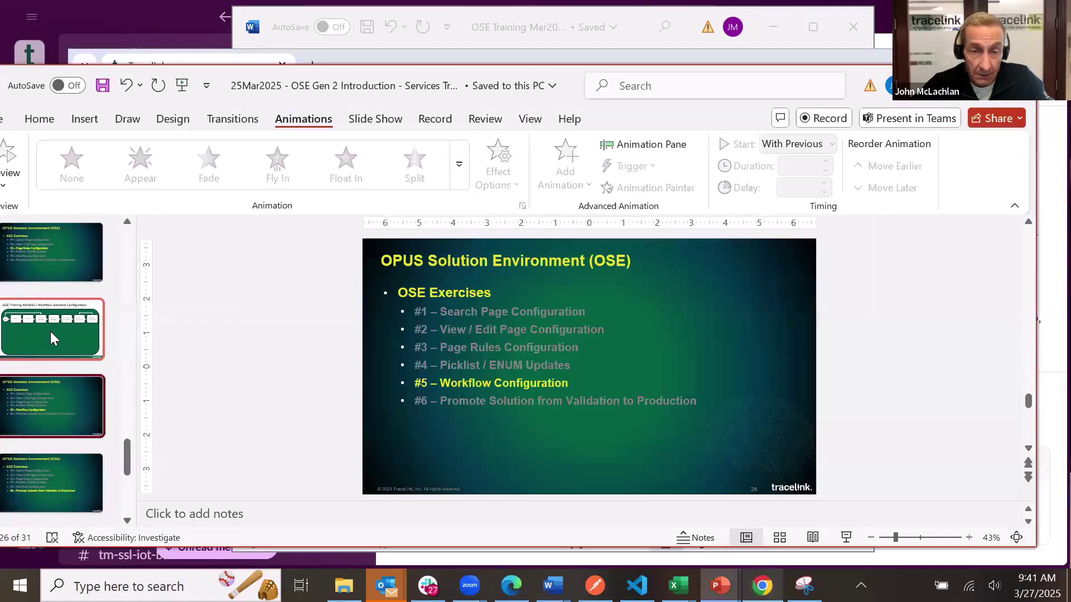
click(52, 332)
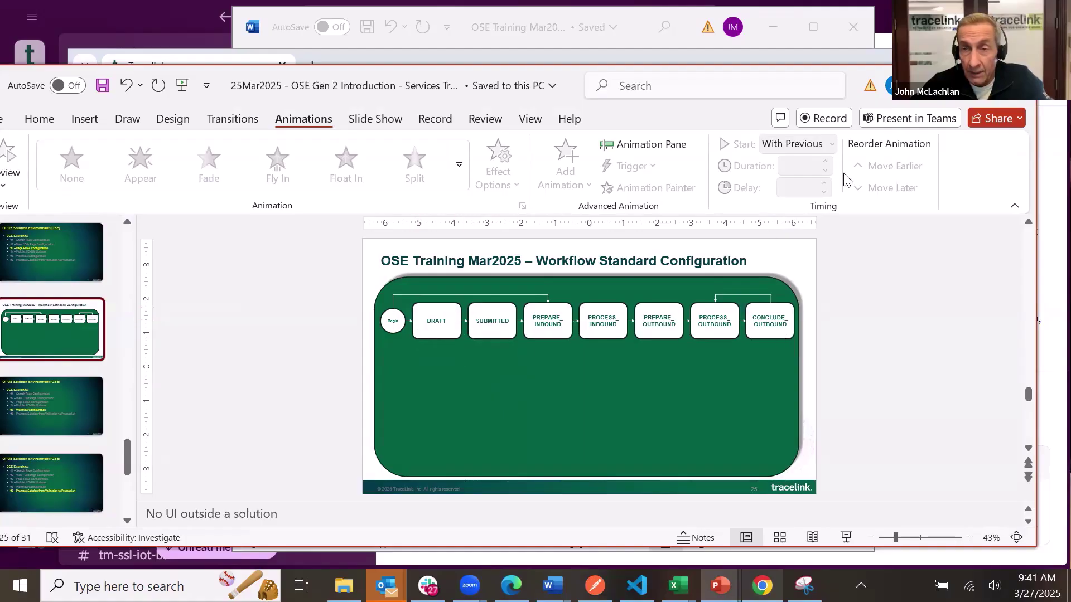
click(763, 586)
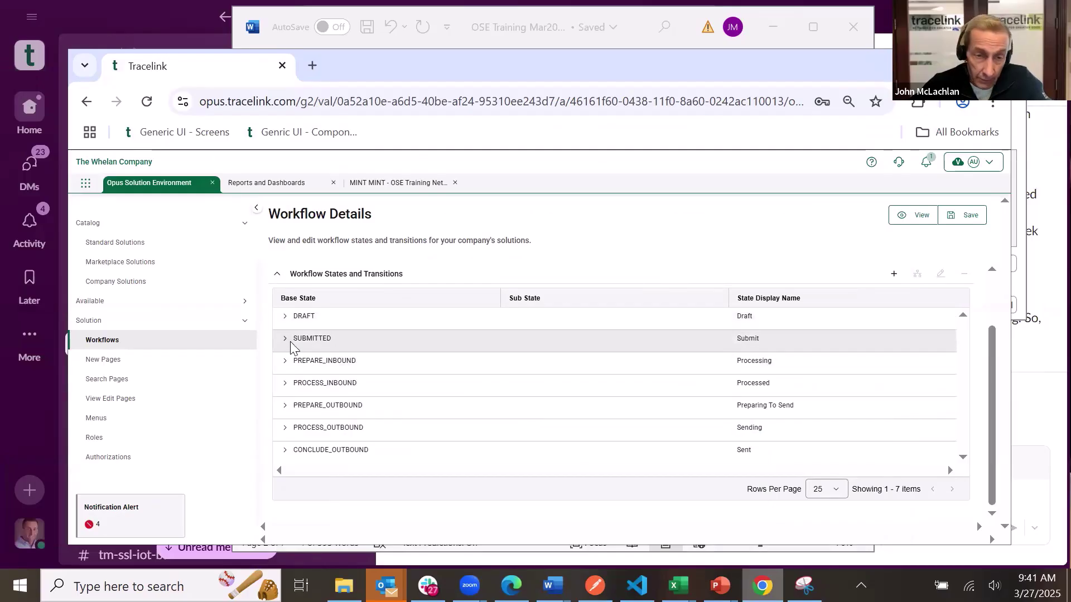
Inspect the transitions of the DRAFT and SUBMITTED base states, collapsing each one after viewing.
click(284, 318)
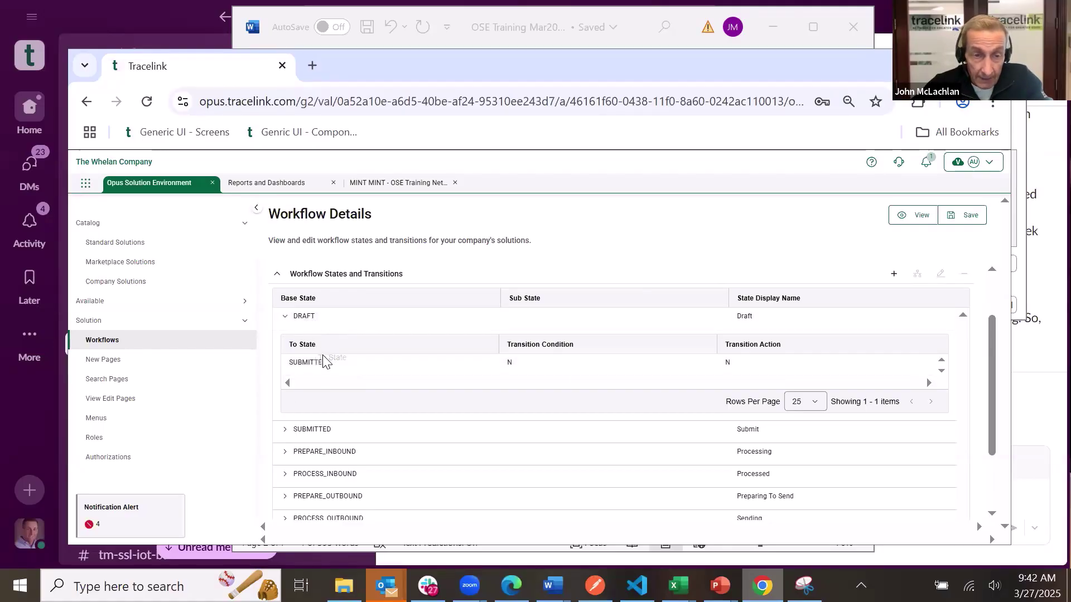
click(285, 431)
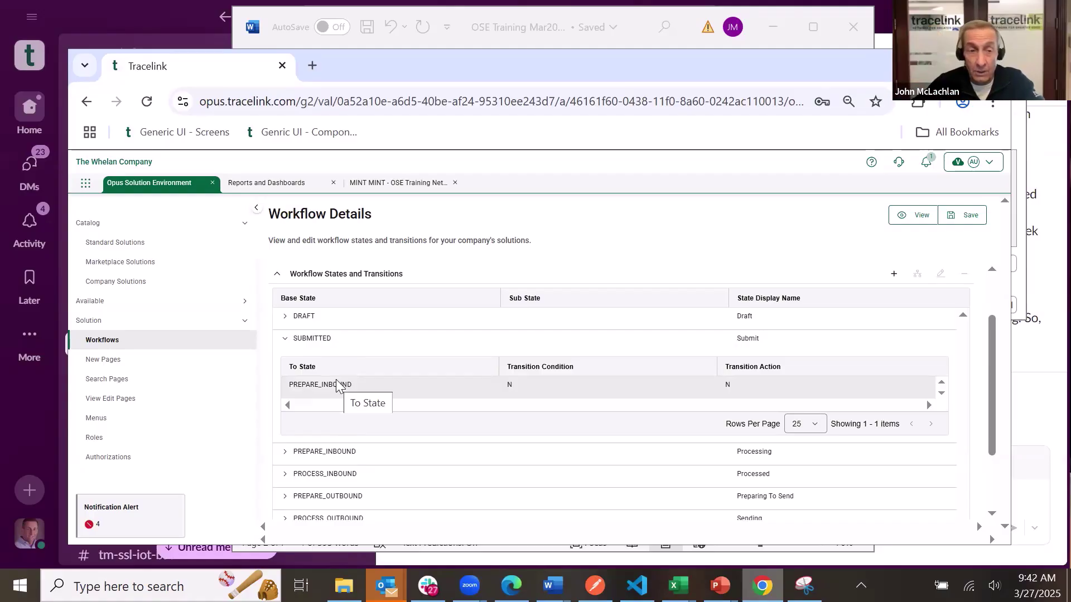
click(285, 339)
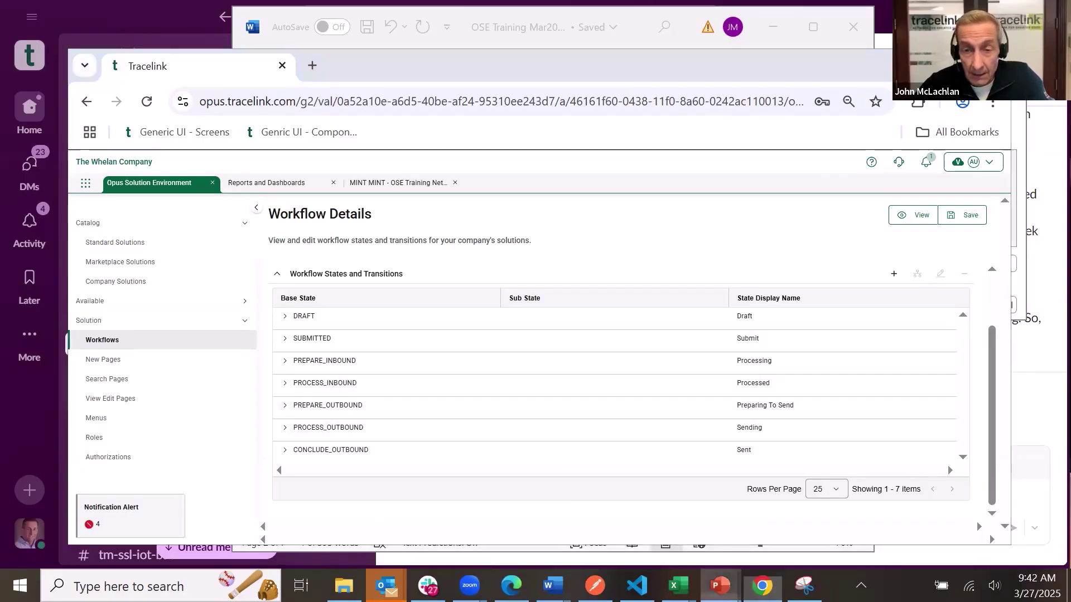
Switch to PowerPoint to compare the workflow with the standard configuration diagram, and return to TraceLink.
mouse_move(719, 586)
click(662, 530)
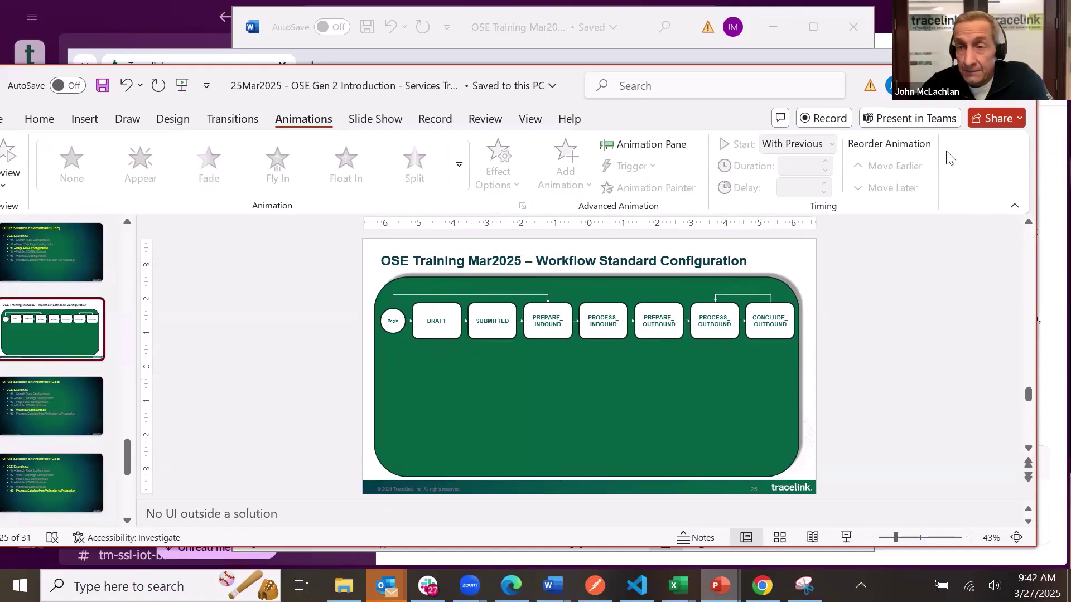
key(alt+Tab)
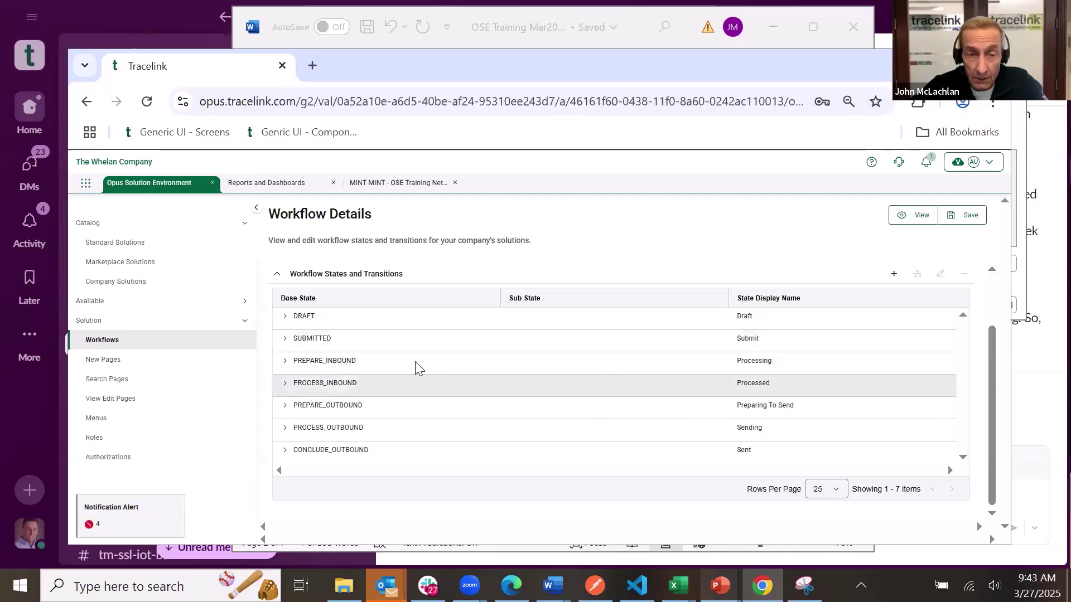
Add a REVIEW sub state with the display name Review to the PREPARE_INBOUND base state and apply it.
click(285, 361)
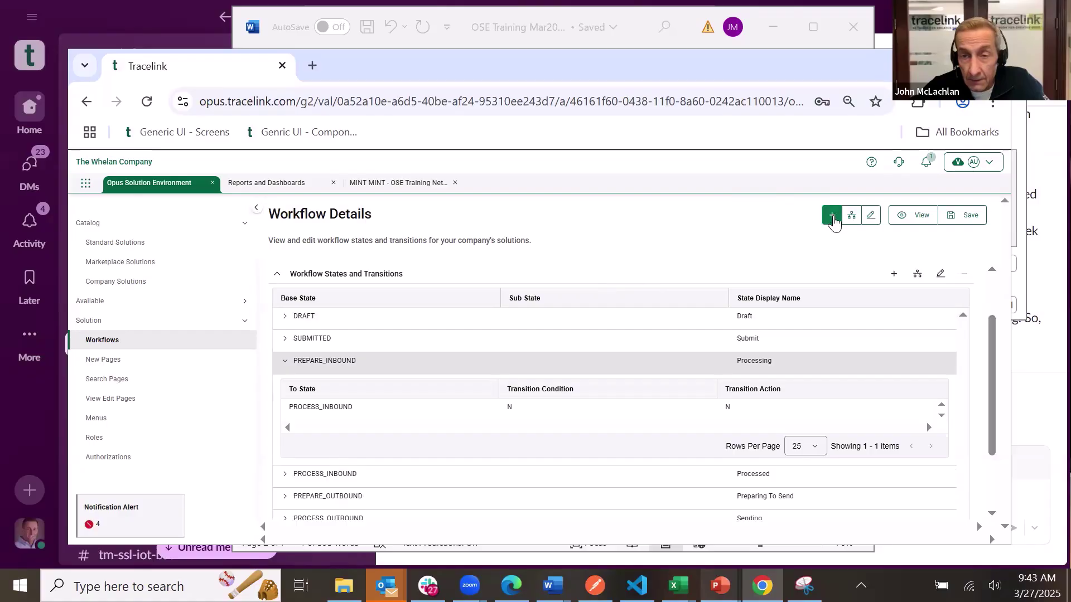
click(831, 216)
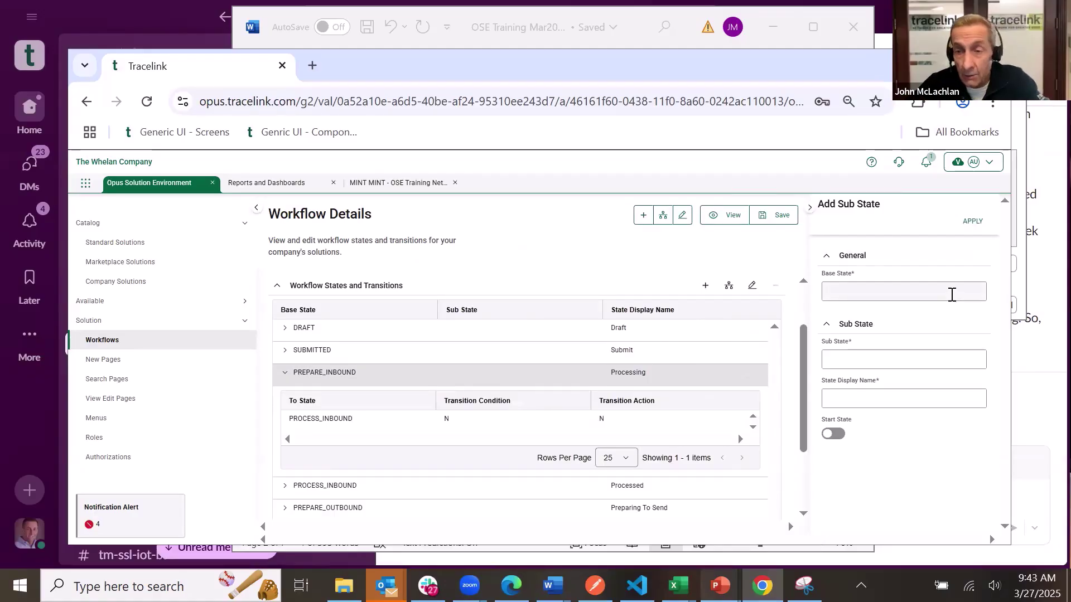
click(952, 295)
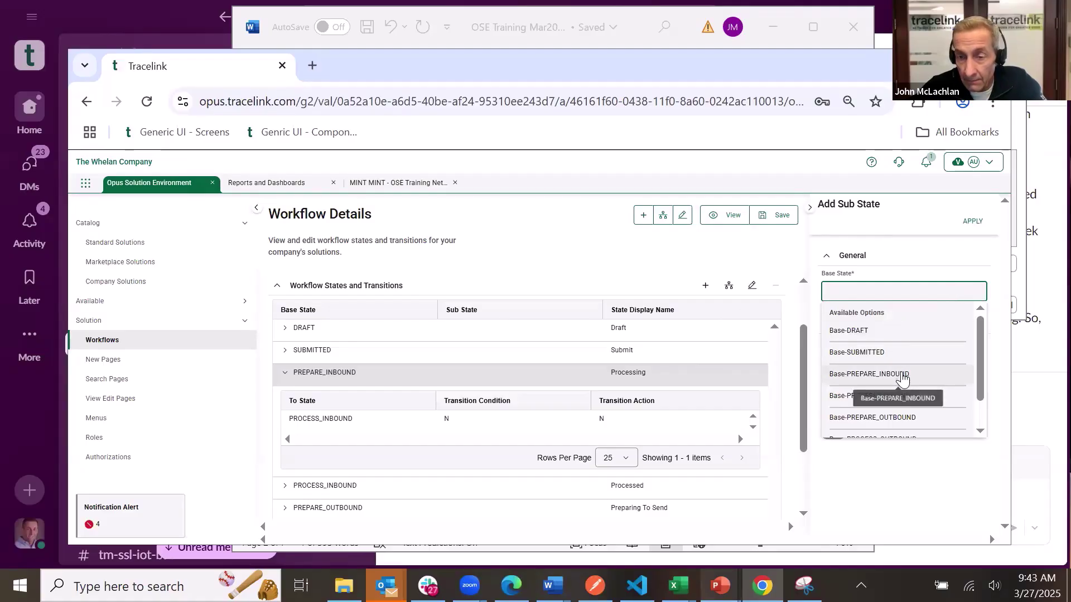
click(906, 379)
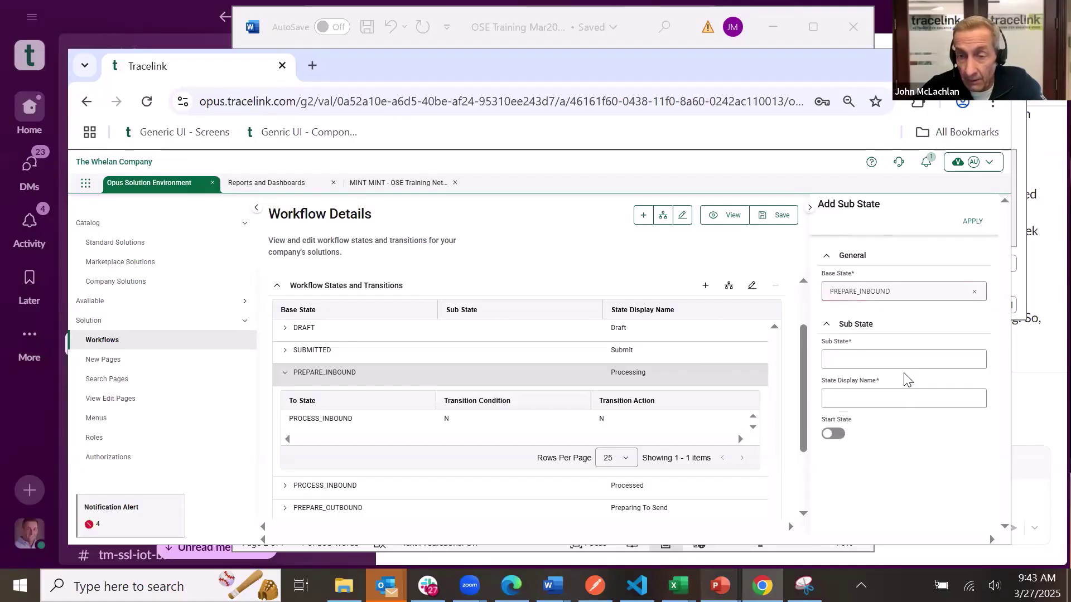
click(894, 359)
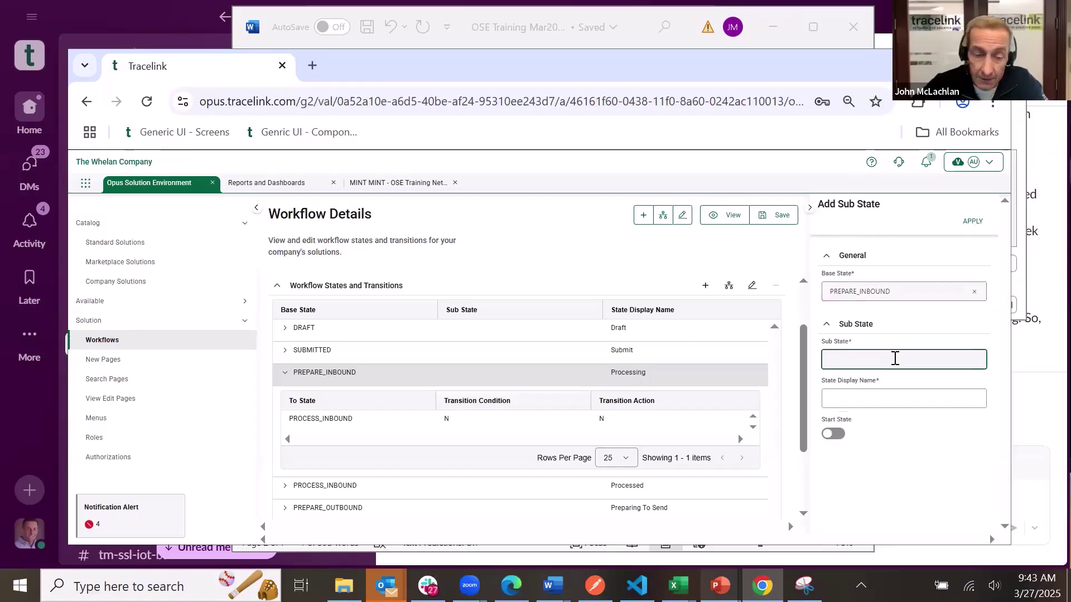
text(W)
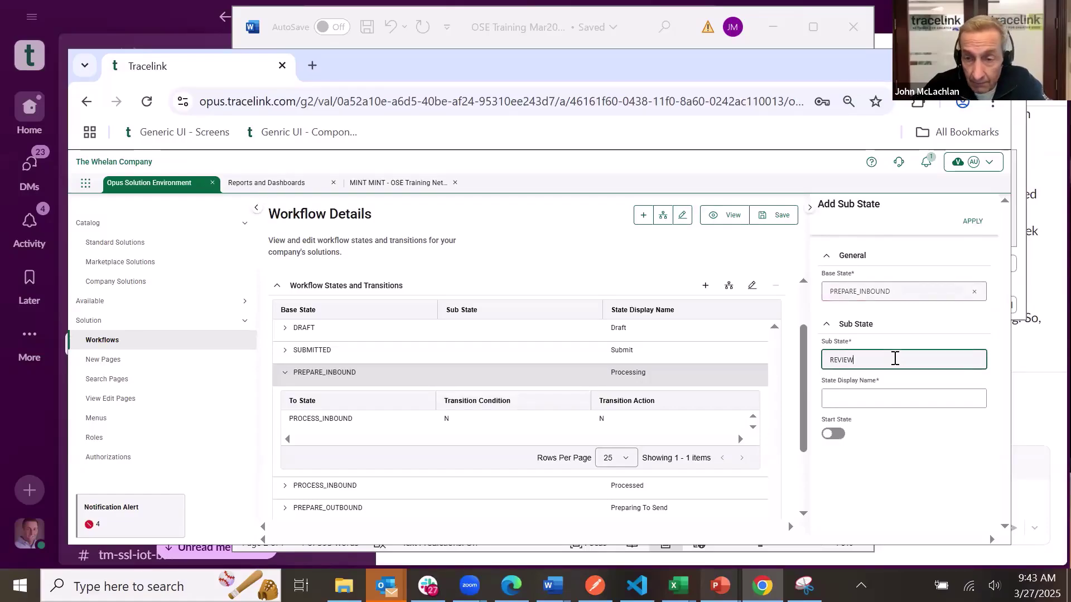
click(876, 401)
text(Review)
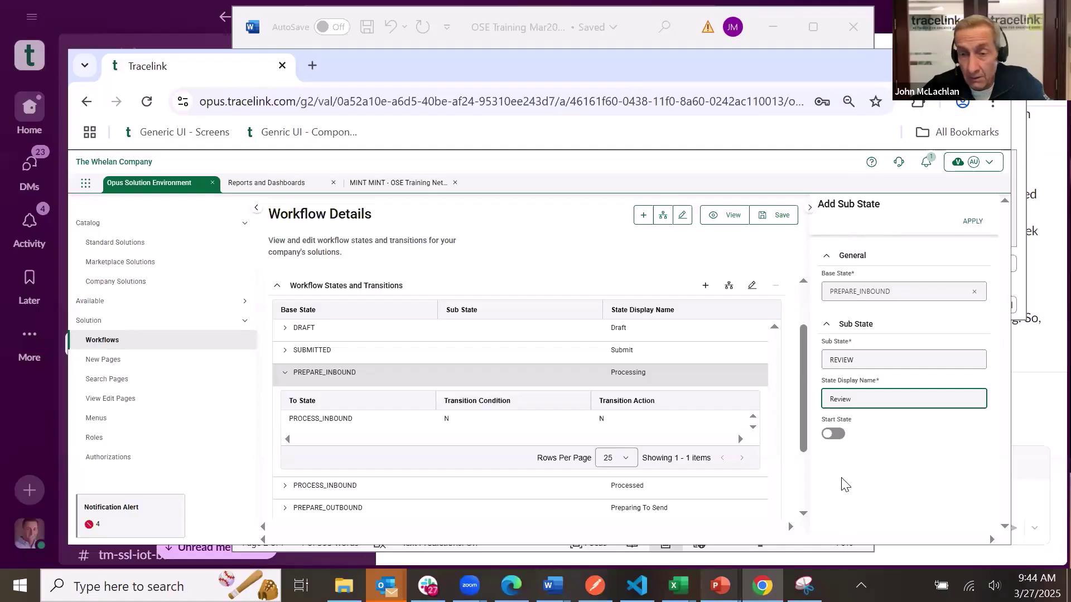
click(974, 227)
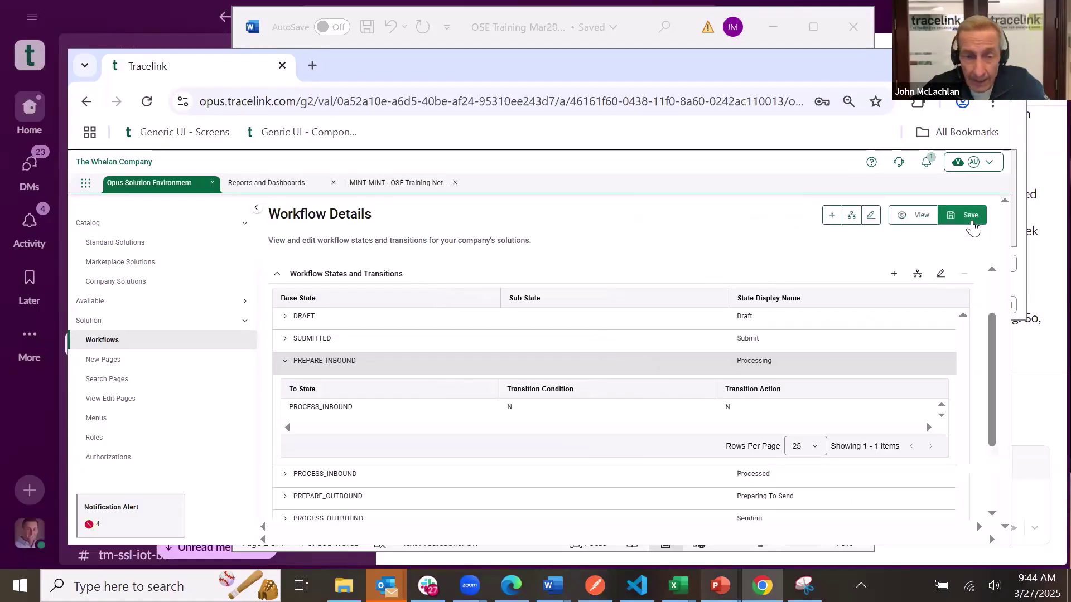
Collapse the PREPARE_INBOUND transitions, check the REVIEW sub state in the list, and save the workflow.
click(284, 362)
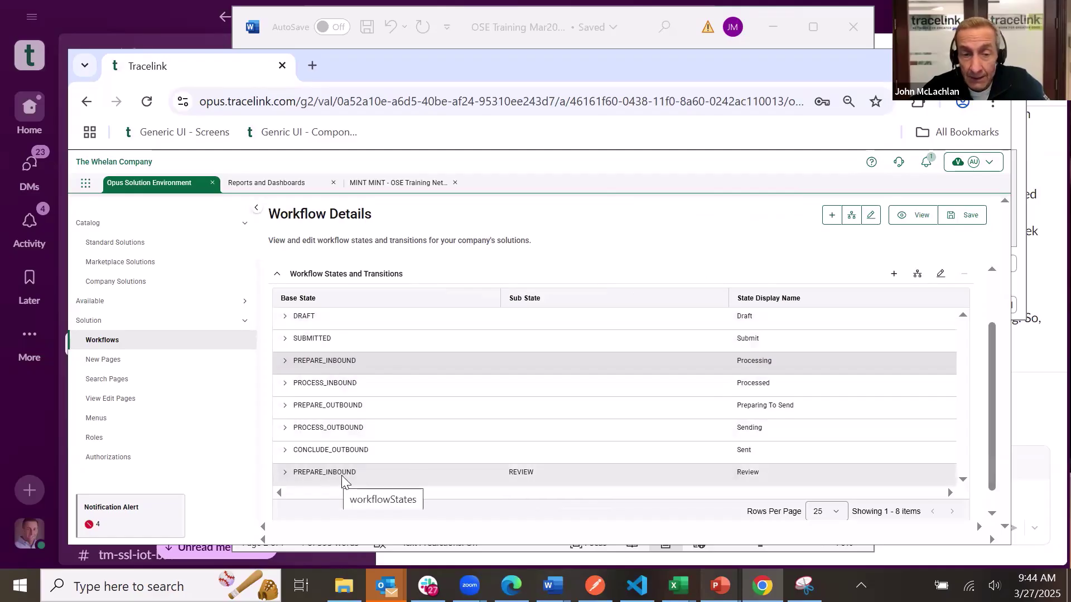
scroll(467, 409, down, 1)
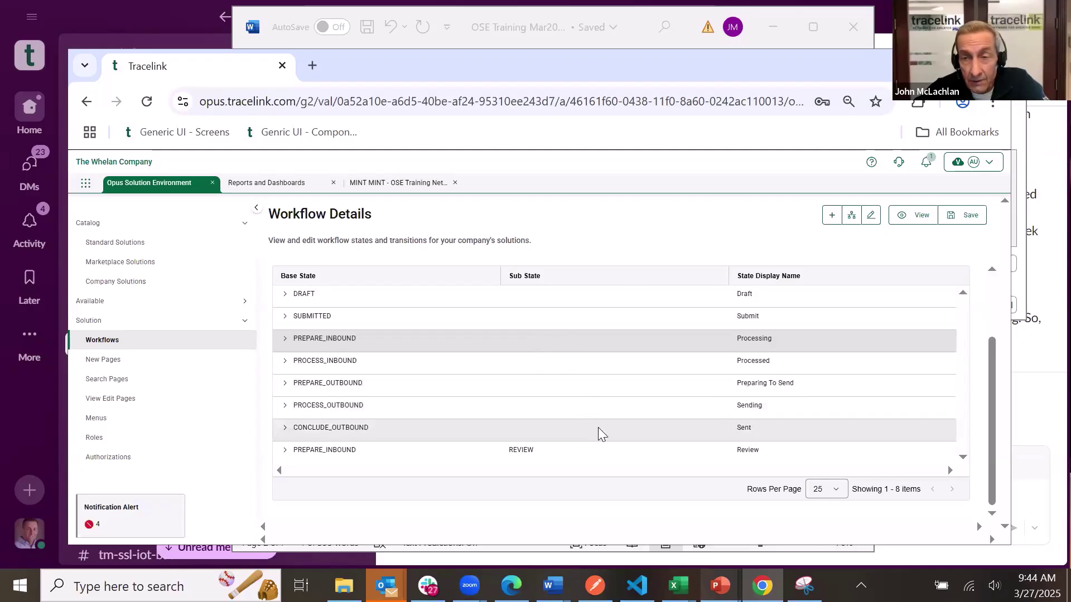
click(969, 218)
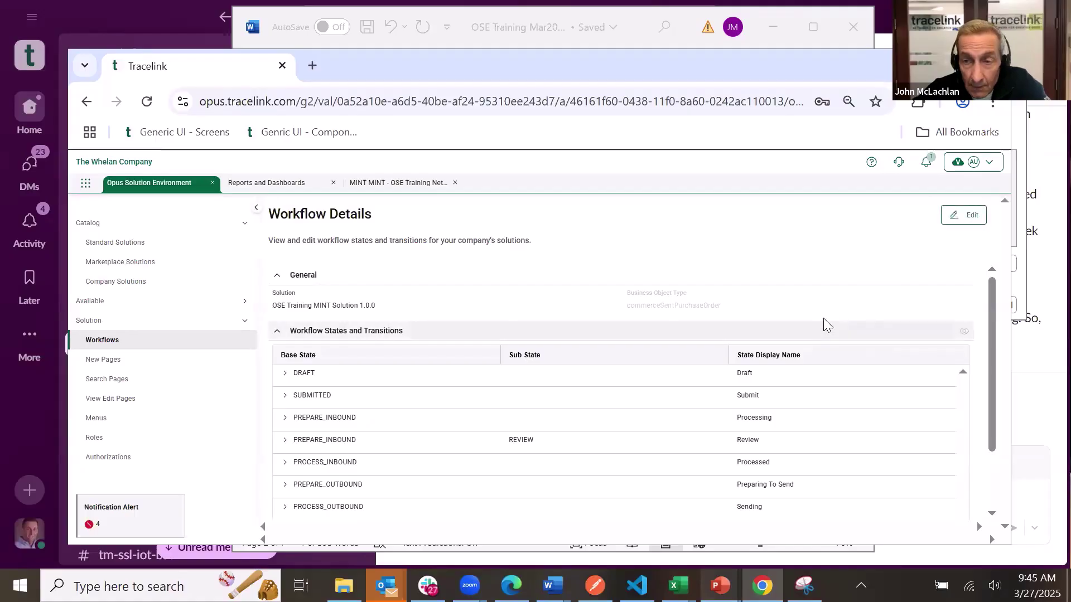
Reopen the workflow for editing and expand the transitions of the PREPARE_INBOUND REVIEW sub state.
click(963, 216)
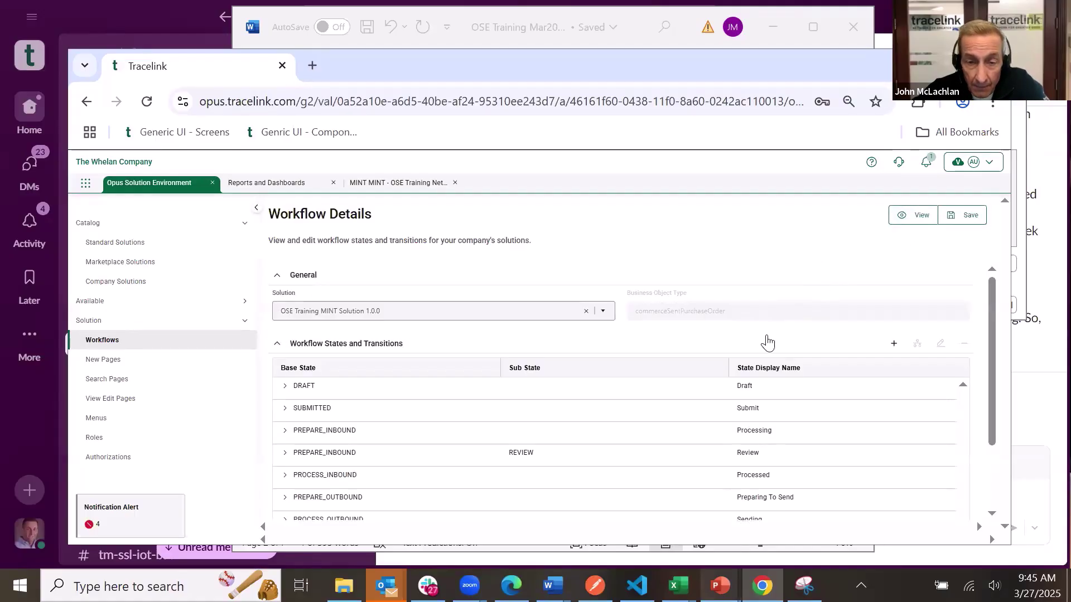
scroll(769, 342, down, 2)
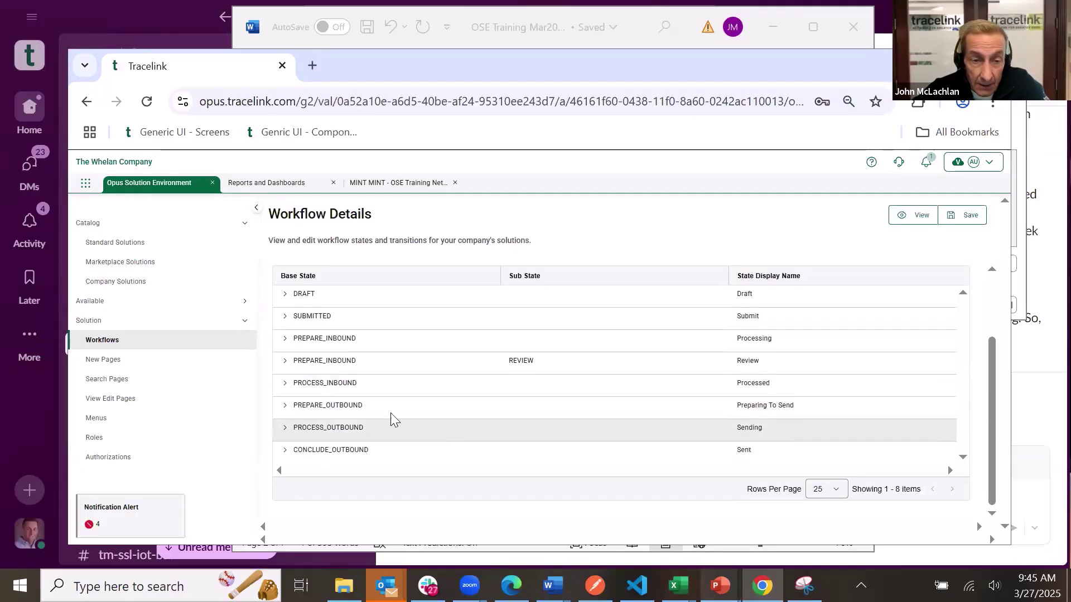
click(285, 361)
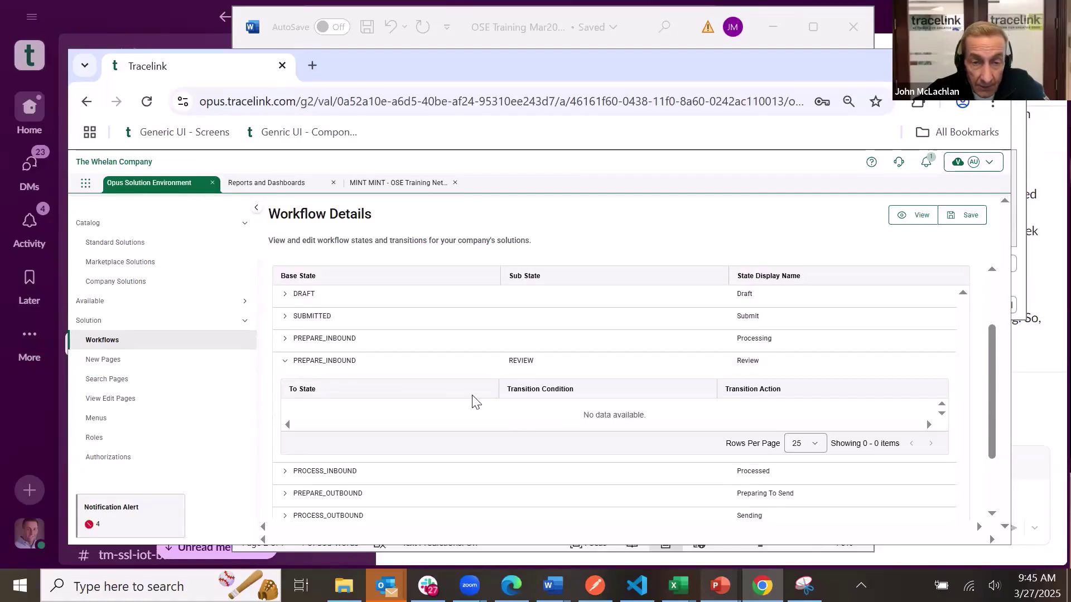
Add a transition from the REVIEW sub state to the PROCESS_INBOUND base state, leaving conditions and actions empty, and apply it.
click(438, 361)
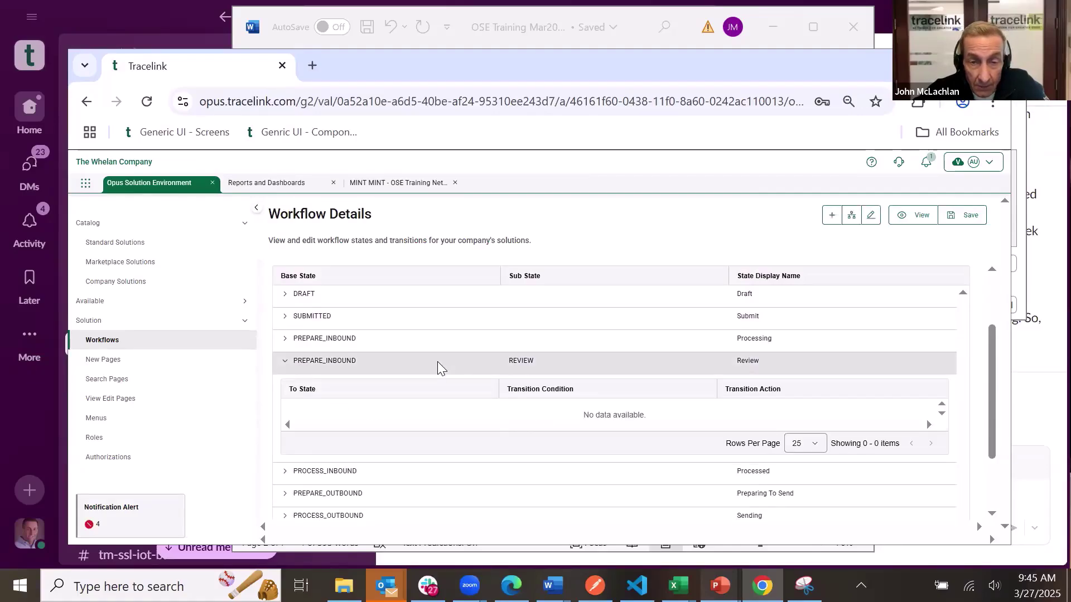
click(852, 216)
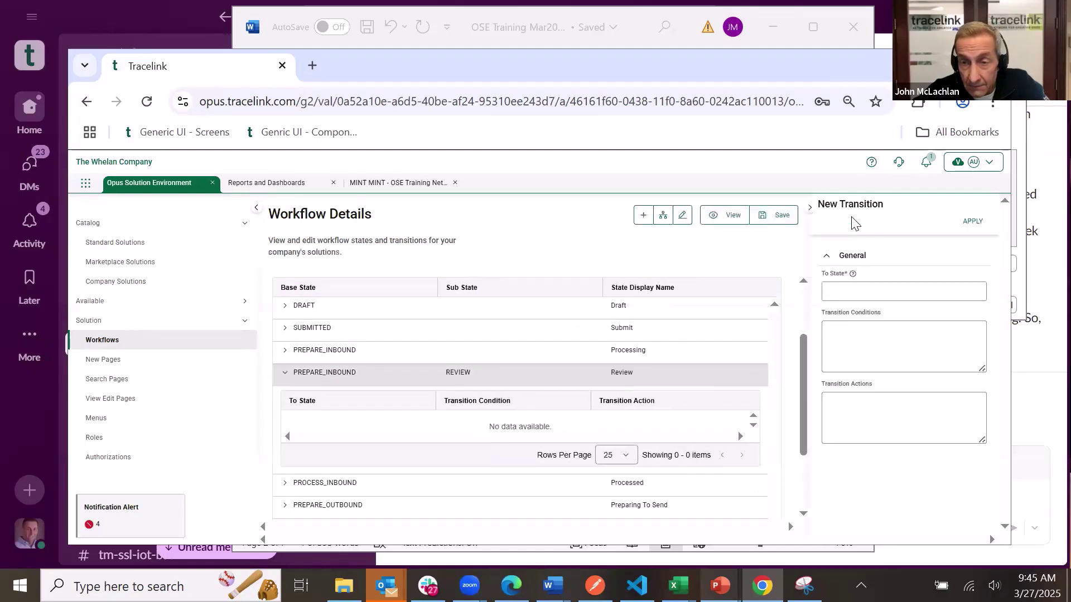
click(865, 293)
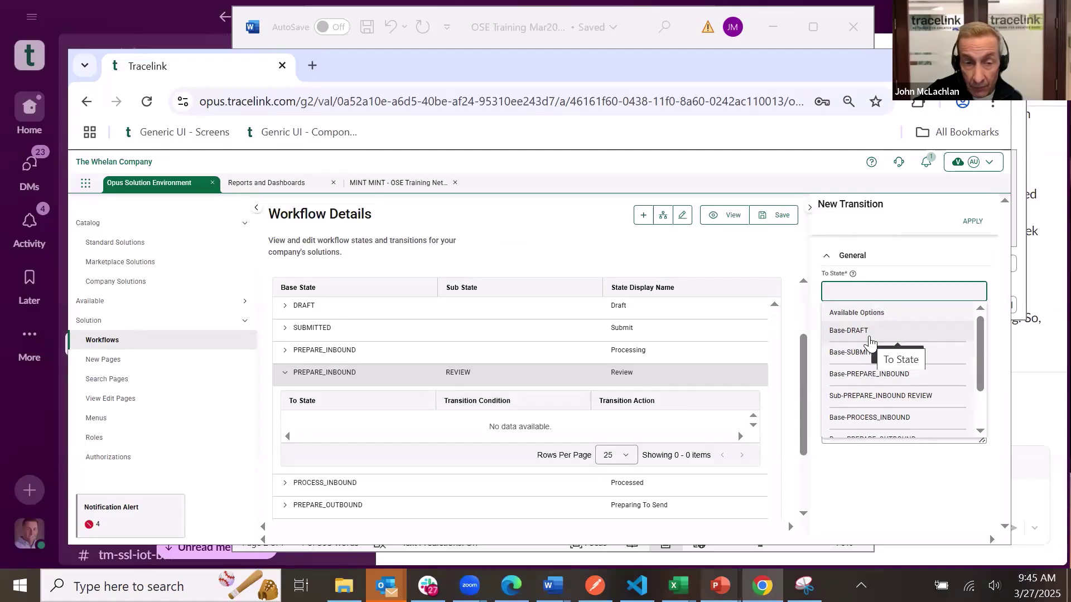
click(892, 420)
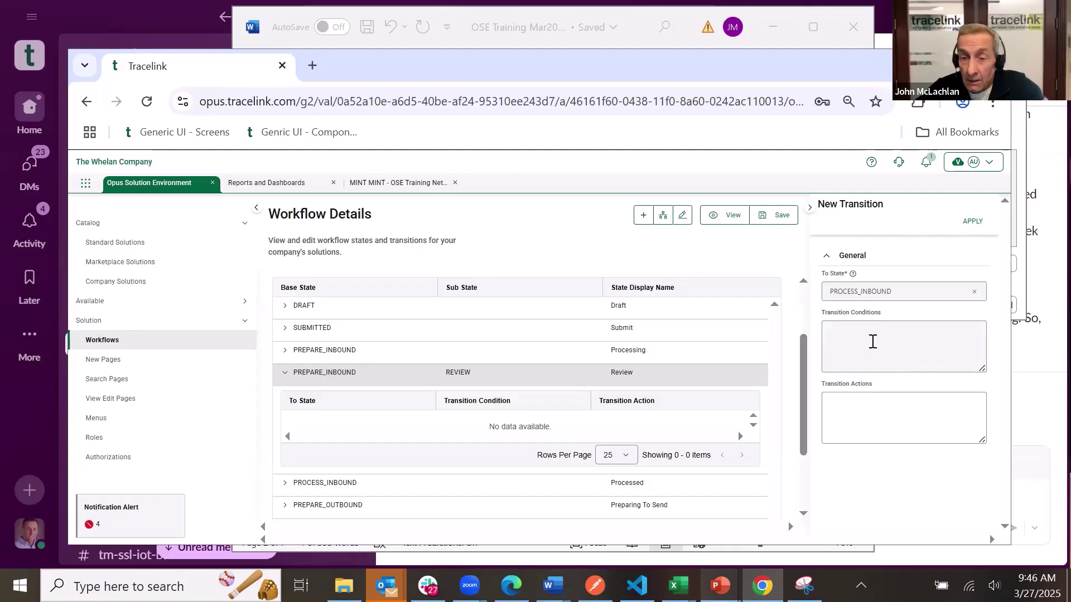
click(864, 426)
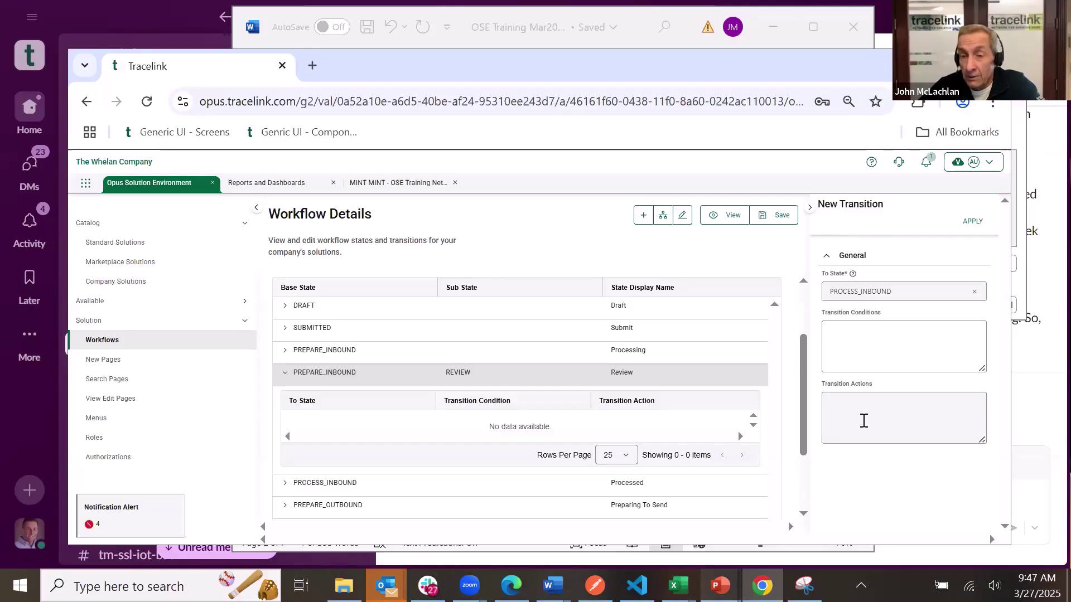
click(864, 421)
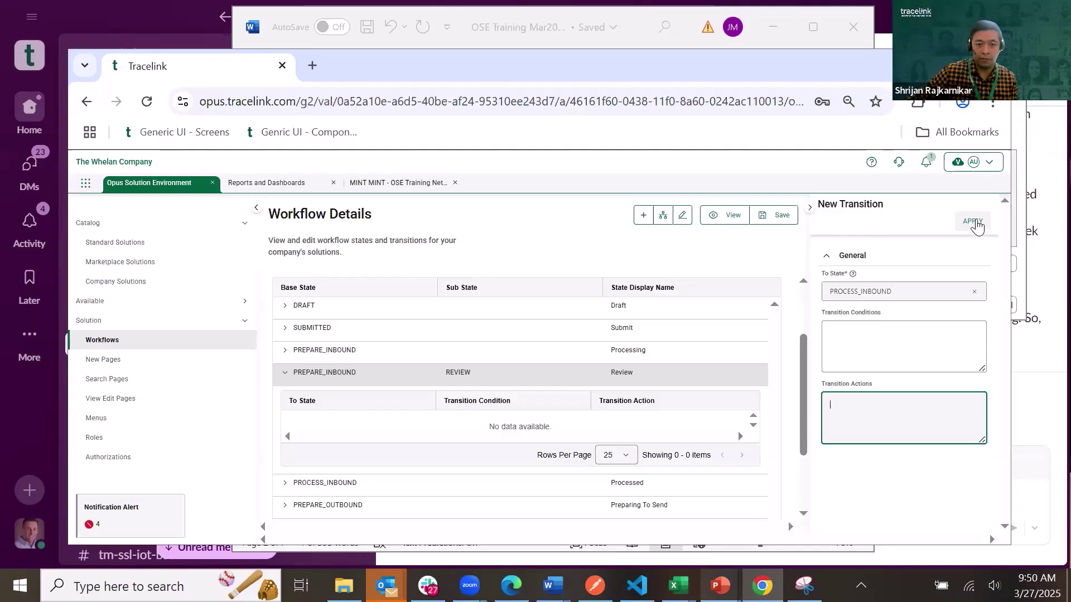
click(974, 222)
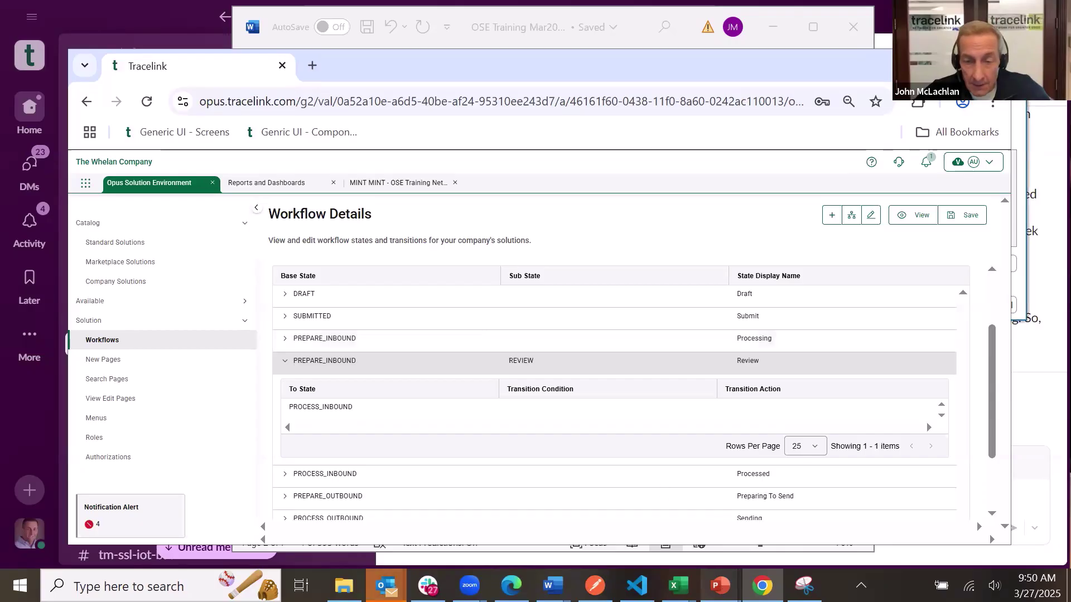
Switch to the OSE Gen 2 Introduction presentation in PowerPoint to view the Workflow Standard Configuration diagram.
mouse_move(720, 586)
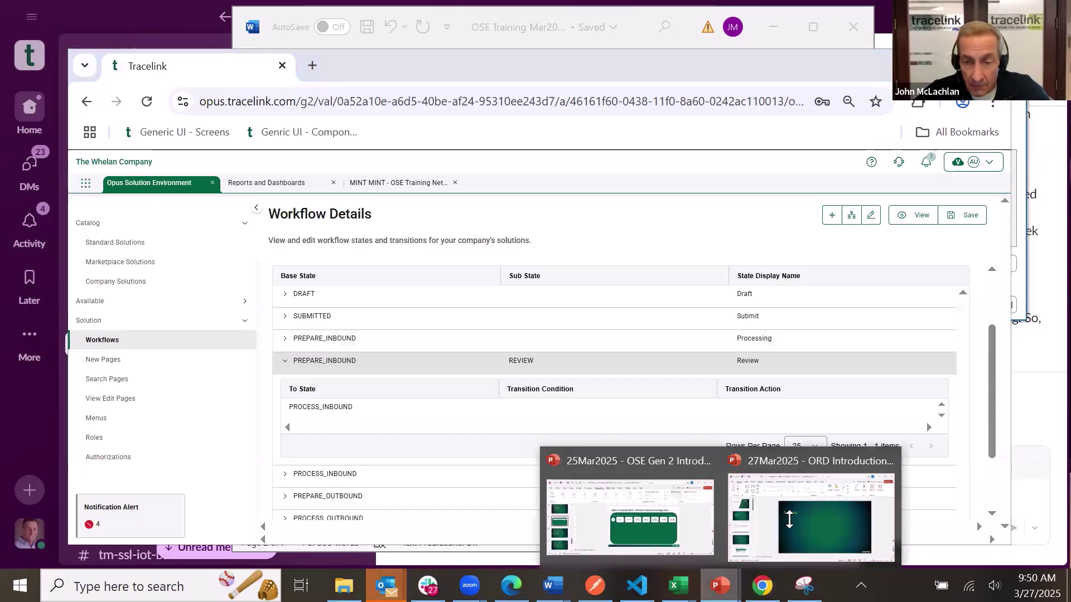
click(691, 522)
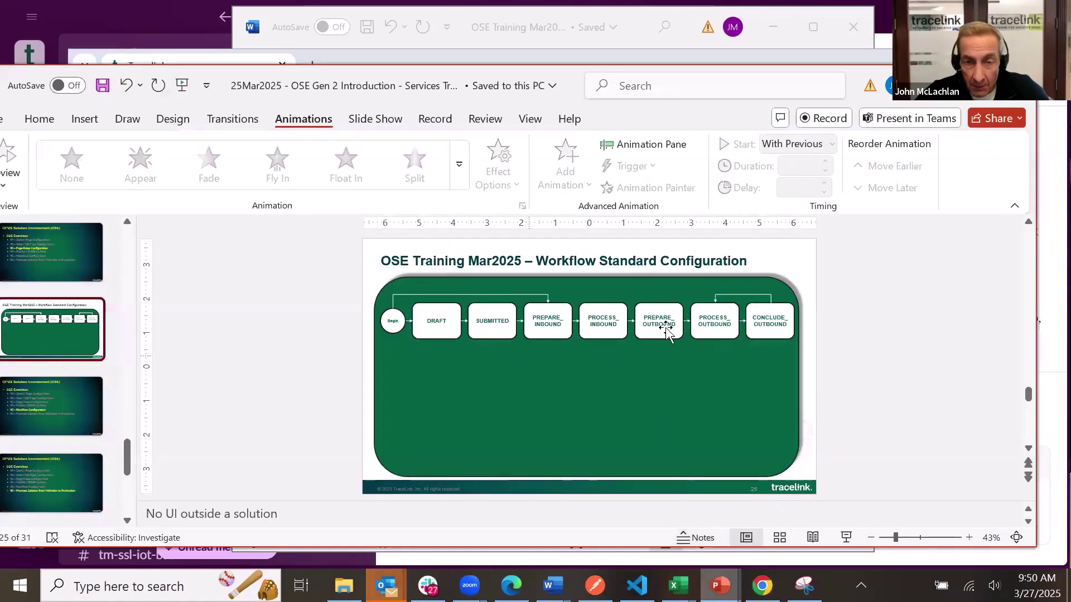